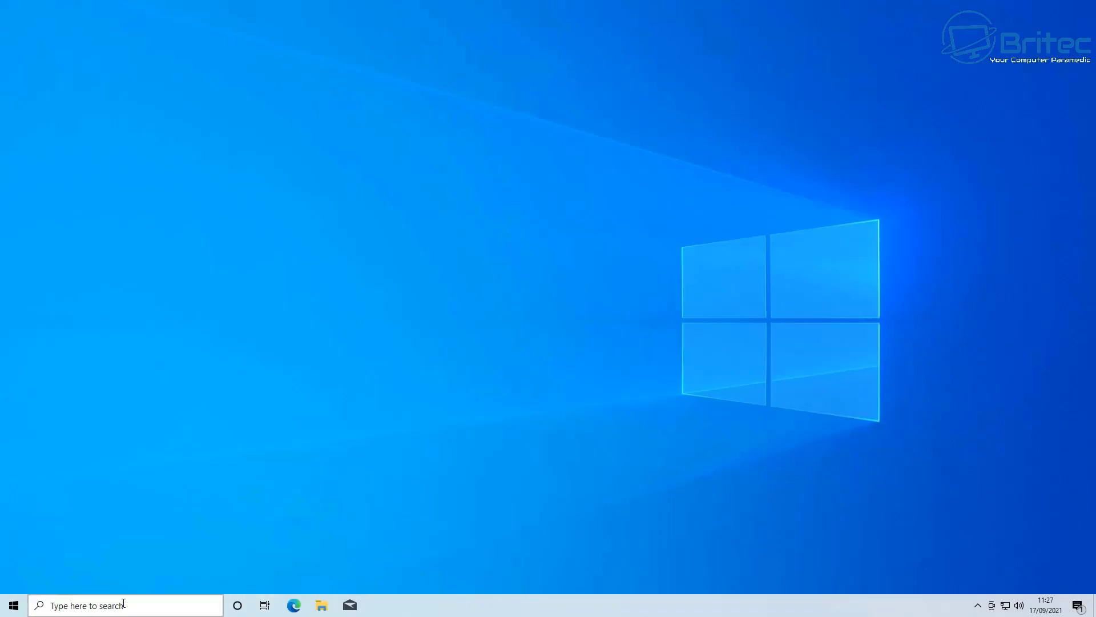
Check the installed Windows edition and version in the system's About information, and close Settings.
{"action": "right_click", "coordinate": [13, 604]}
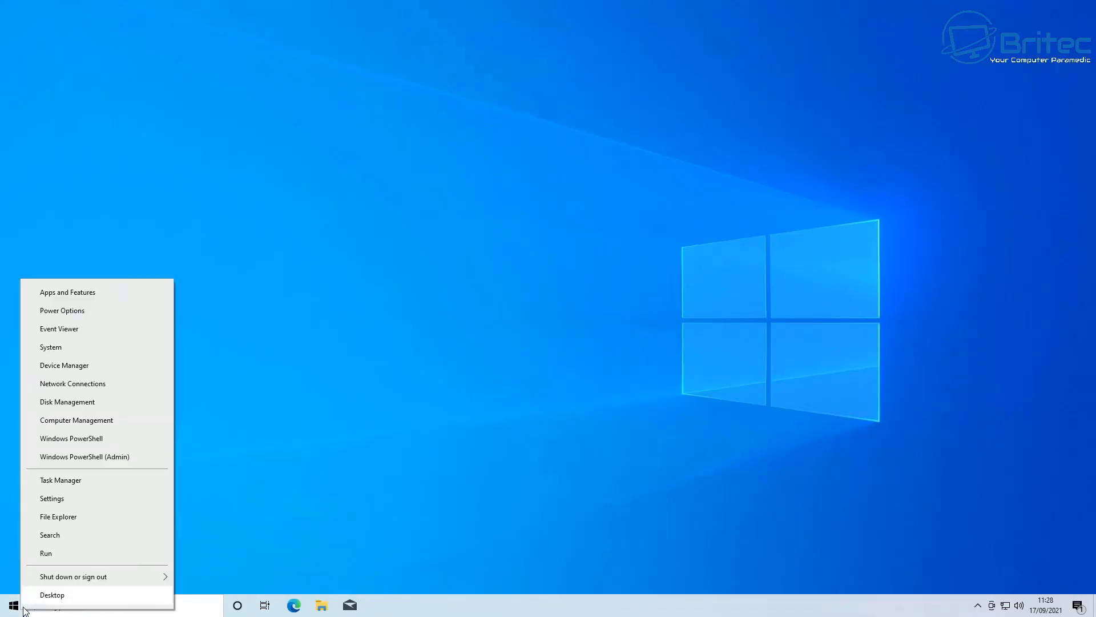
{"action": "left_click", "coordinate": [81, 349]}
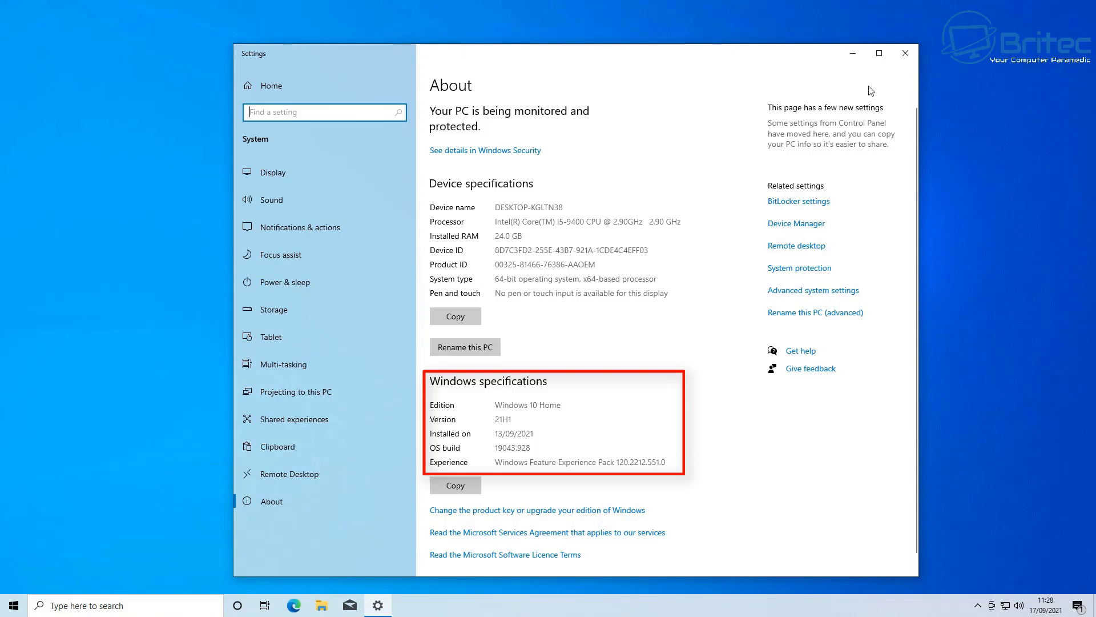
{"action": "left_click", "coordinate": [906, 54]}
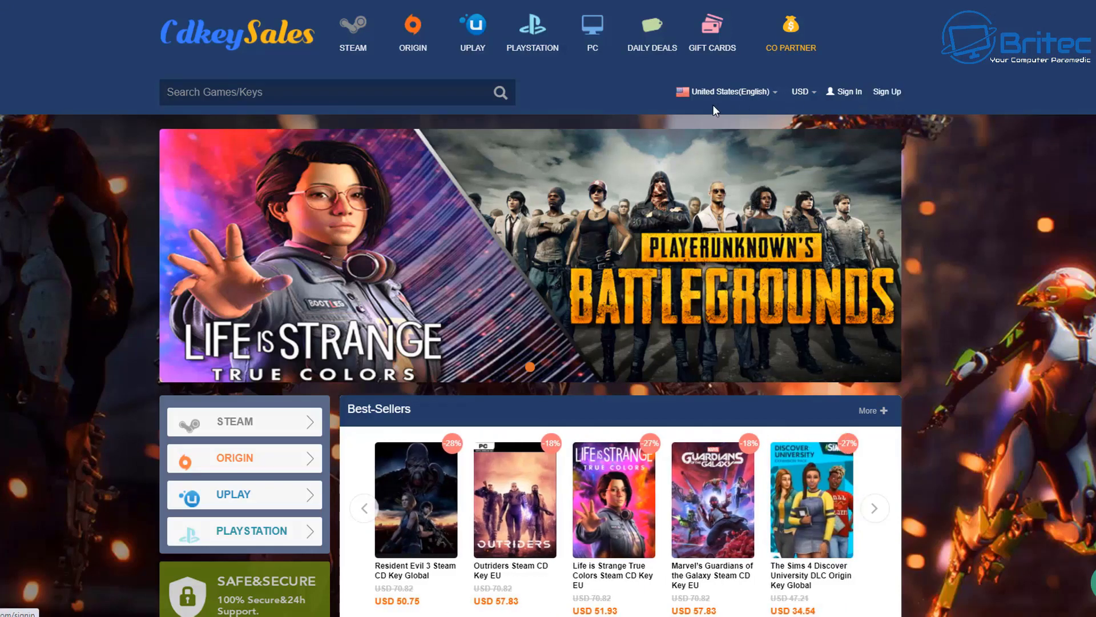
Search CdkeySales for "windows 10 pro" and open the Microsoft Windows 10 Pro OEM CD-KEY GLOBAL product for a single PC.
{"action": "left_click", "coordinate": [294, 96]}
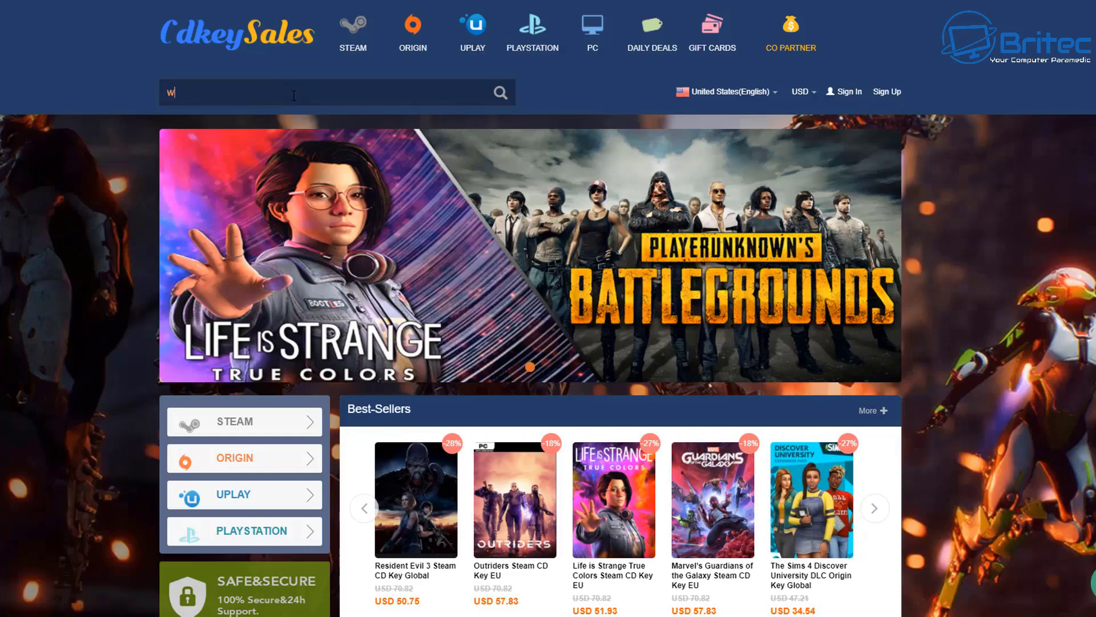
{"action": "type", "text": "windows 10 pro"}
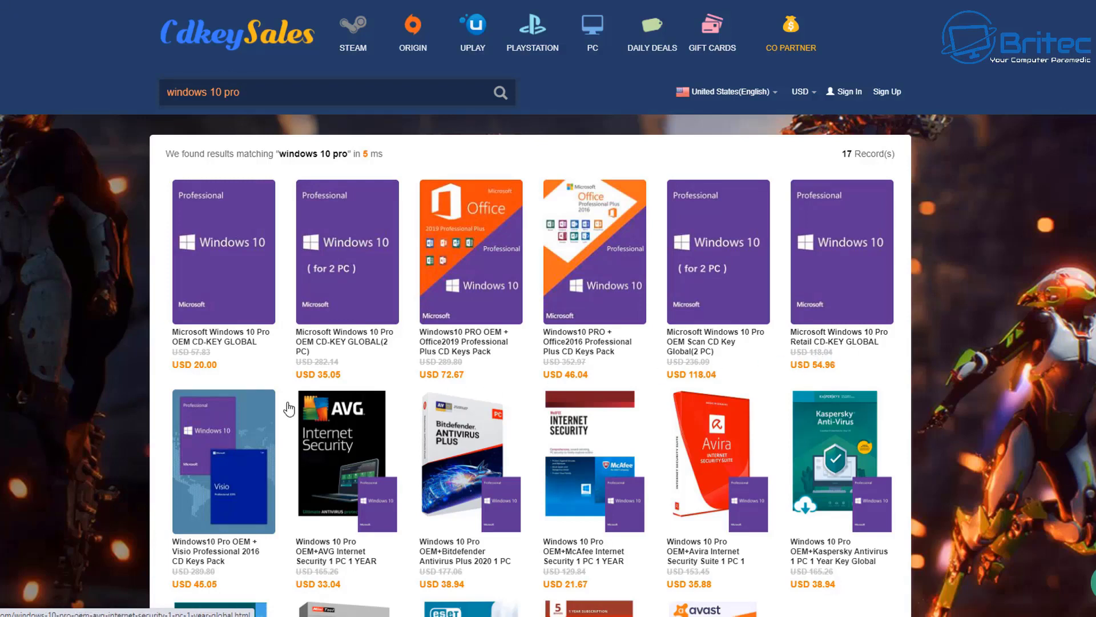
{"action": "left_click", "coordinate": [230, 345]}
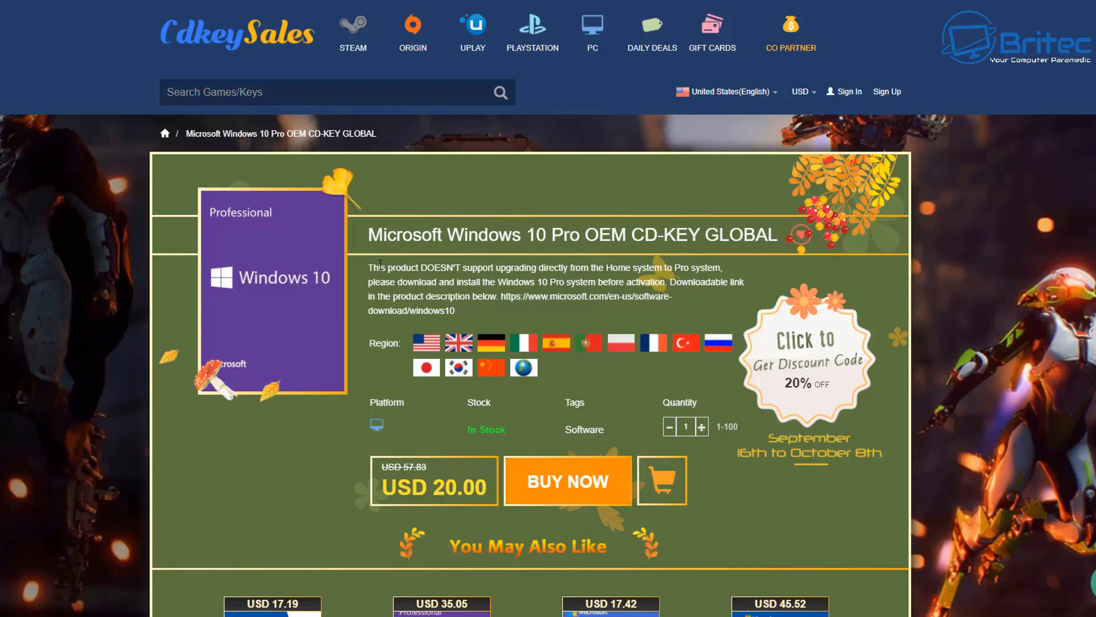
Review the product note about upgrading from Home to Pro and proceed to buy one Windows 10 Pro OEM key.
{"action": "left_click_drag", "start_coordinate": [379, 264], "coordinate": [727, 268]}
{"action": "left_click", "coordinate": [600, 289]}
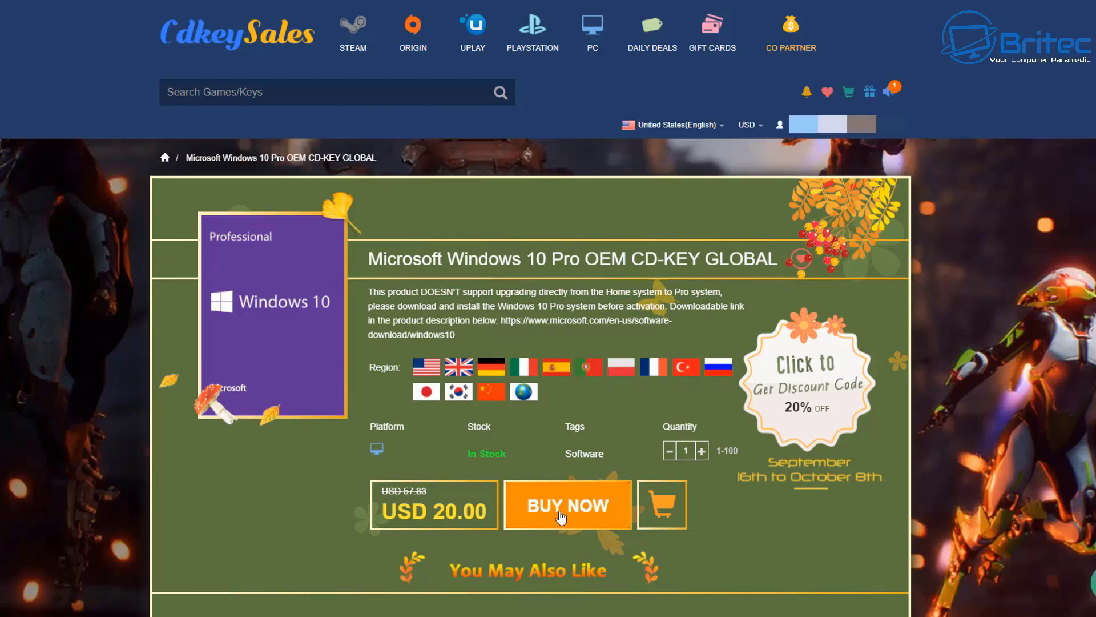
{"action": "left_click", "coordinate": [562, 517]}
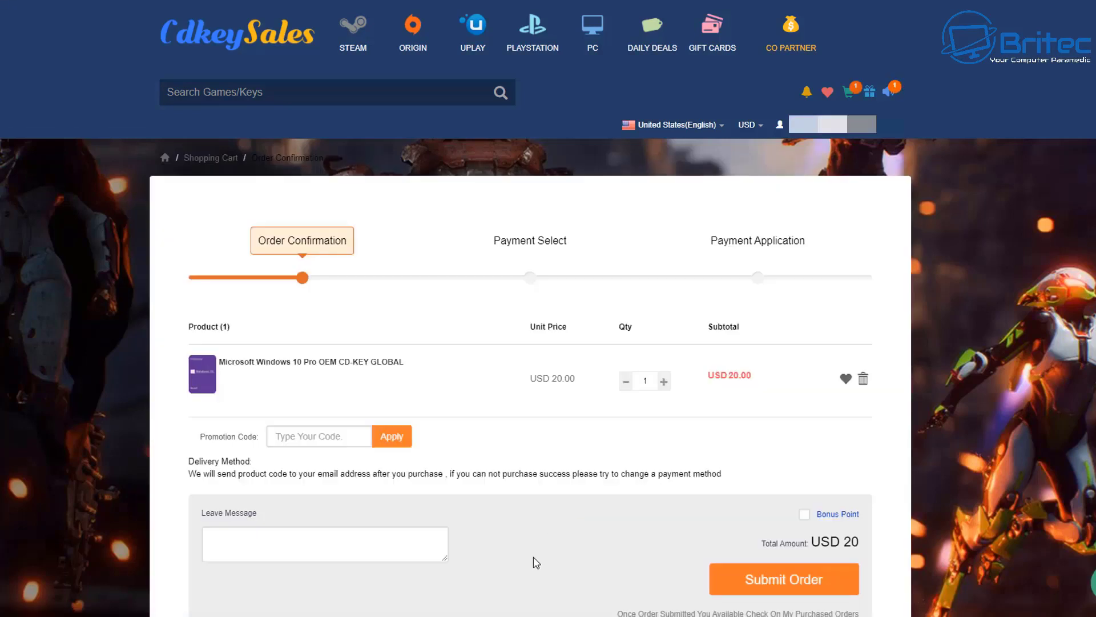
Apply the promotion code BR09 to the Windows 10 Pro order.
{"action": "left_click", "coordinate": [305, 440]}
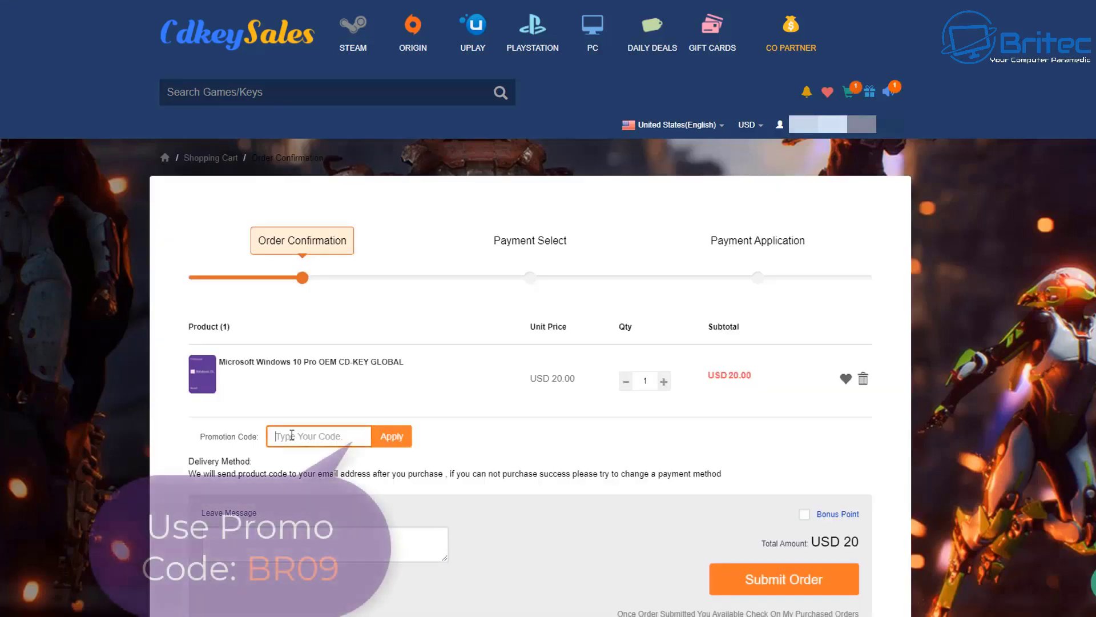
{"action": "type", "text": "BR"}
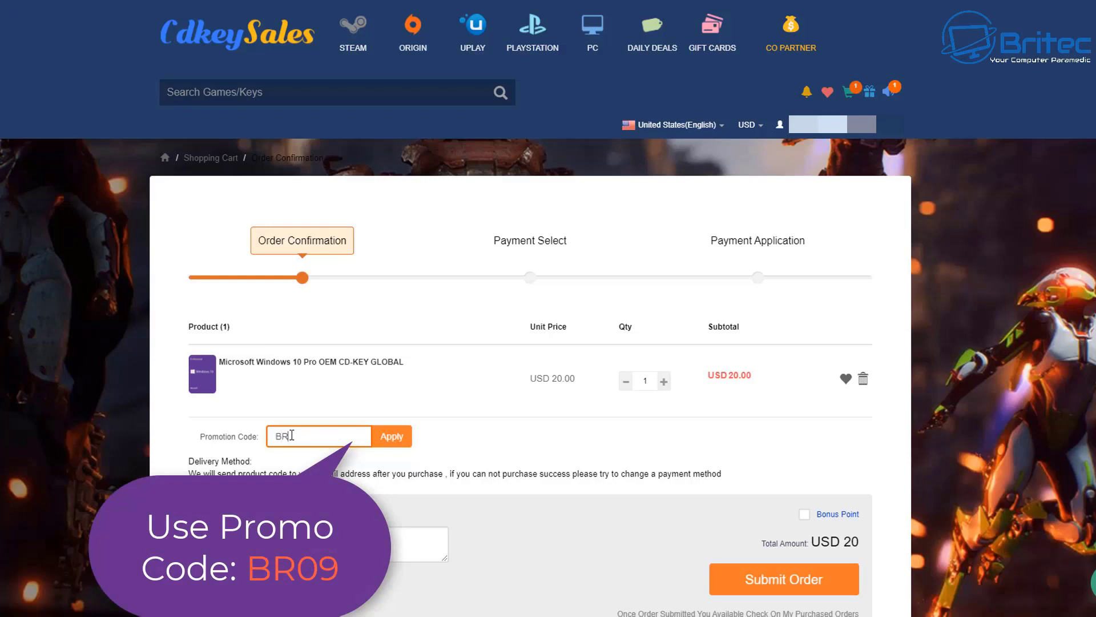
{"action": "type", "text": "09"}
{"action": "left_click", "coordinate": [292, 459]}
{"action": "left_click", "coordinate": [394, 437]}
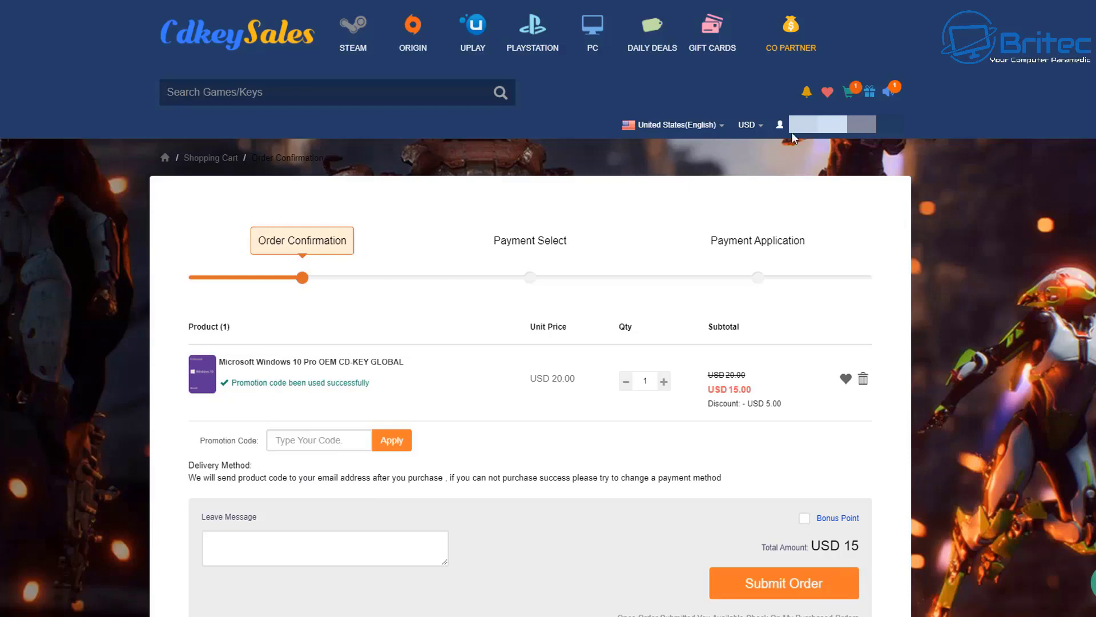
Switch the order currency to GBP and submit the order for payment with PayPal.
{"action": "left_click", "coordinate": [755, 126]}
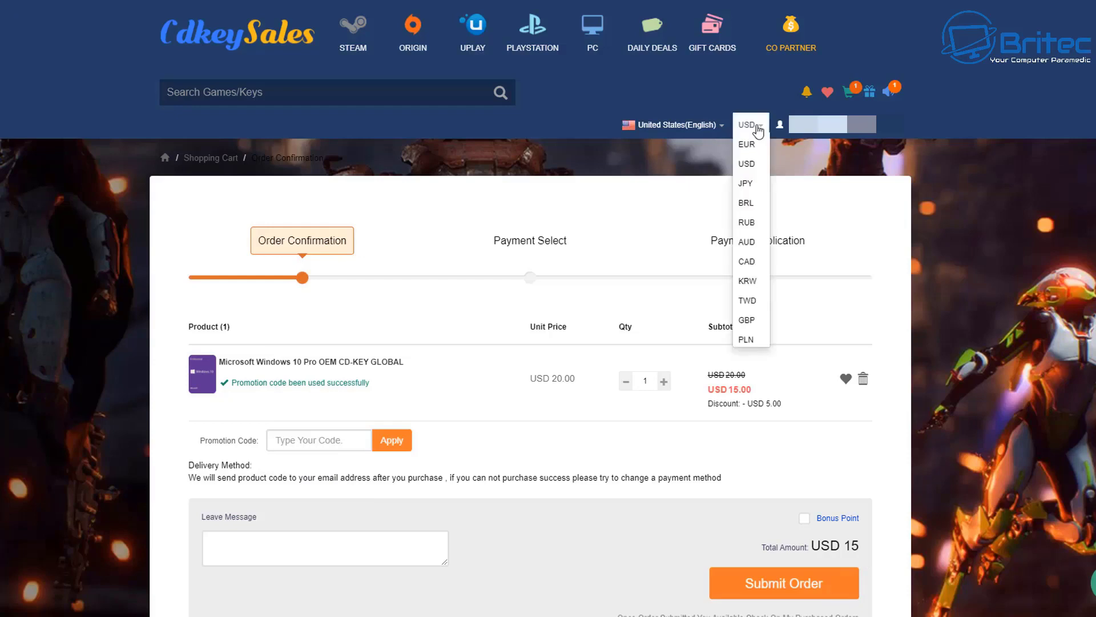
{"action": "left_click", "coordinate": [747, 320]}
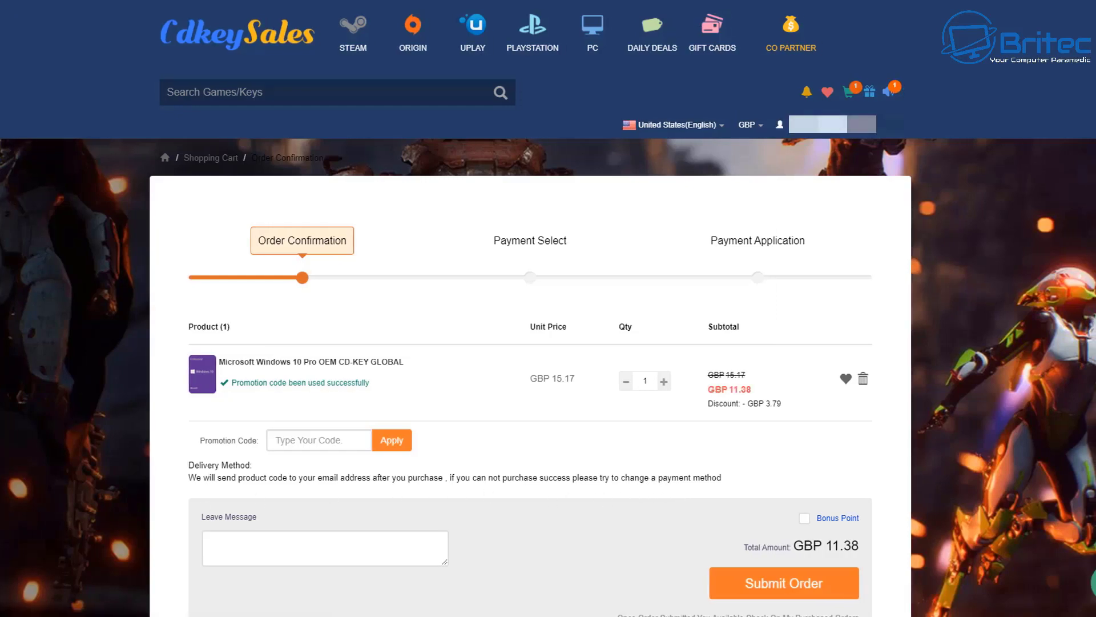
{"action": "left_click", "coordinate": [774, 584]}
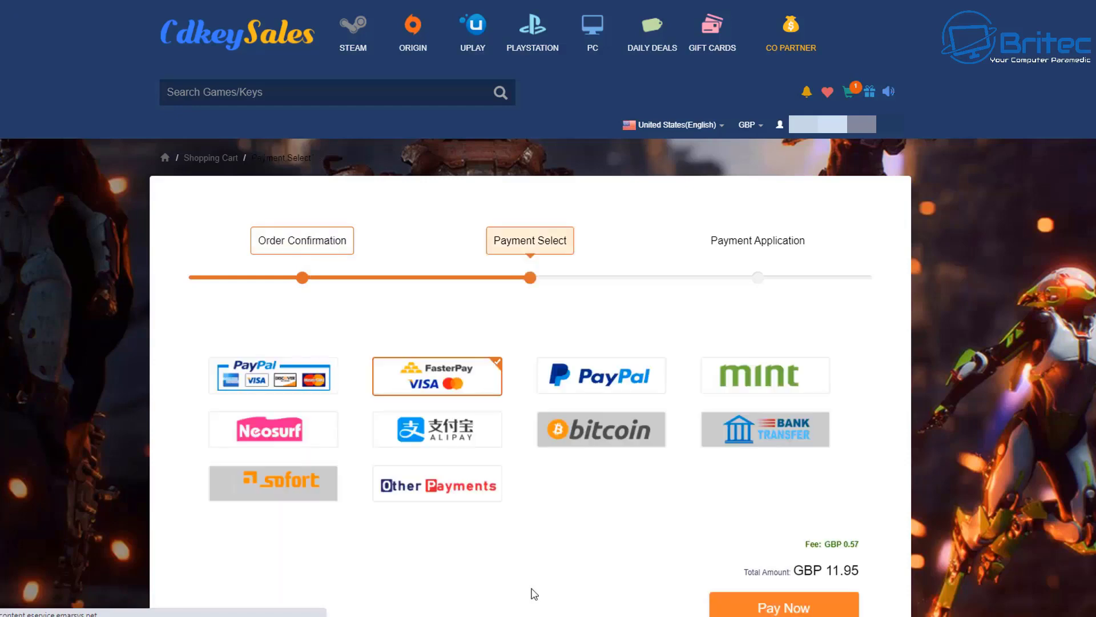
{"action": "left_click", "coordinate": [614, 378]}
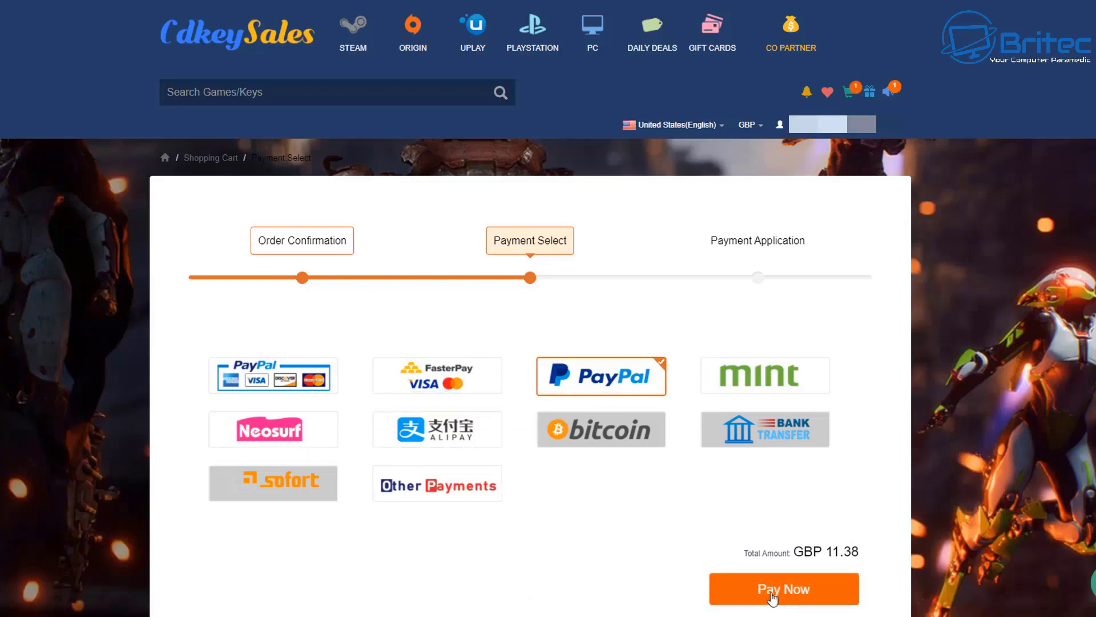
{"action": "left_click", "coordinate": [772, 596]}
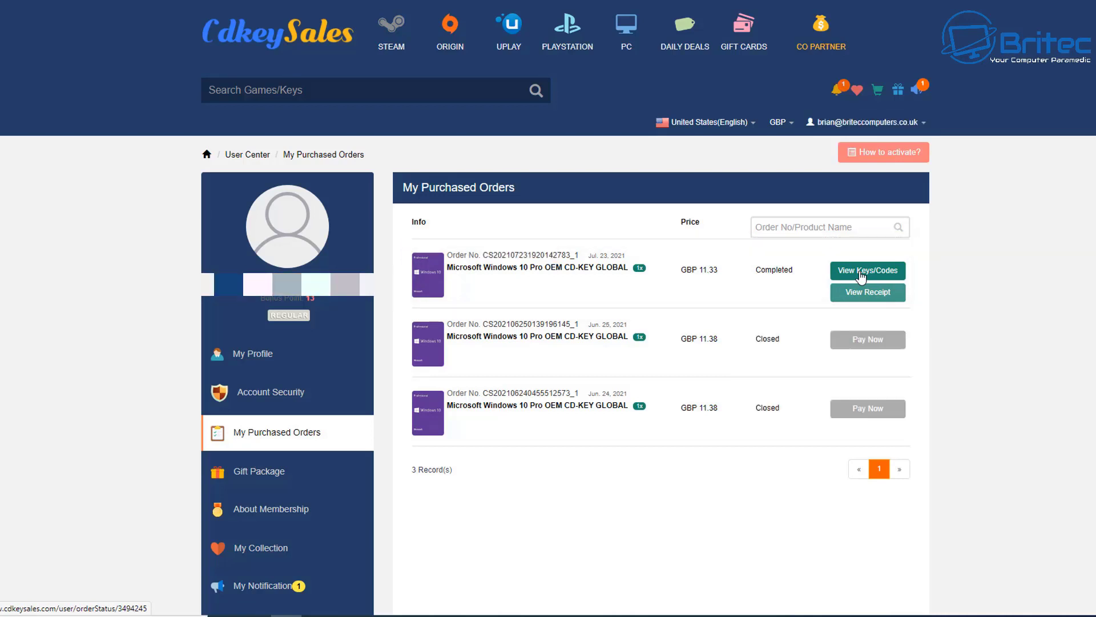
Open the completed Windows 10 Pro order from the purchased orders and retrieve its product key.
{"action": "left_click", "coordinate": [861, 276]}
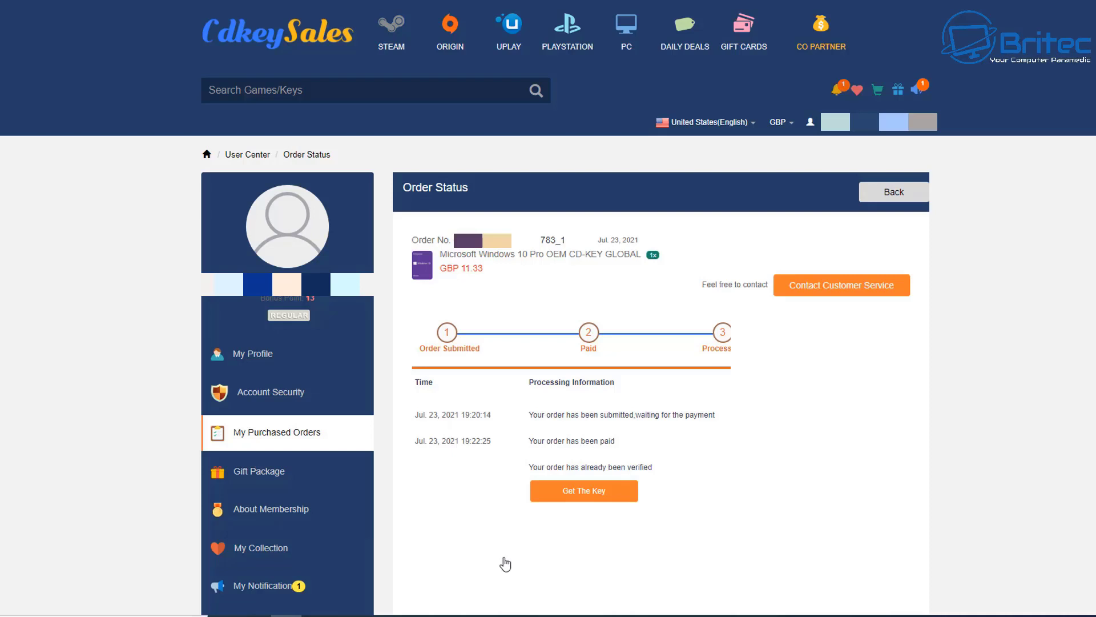
{"action": "left_click", "coordinate": [582, 502]}
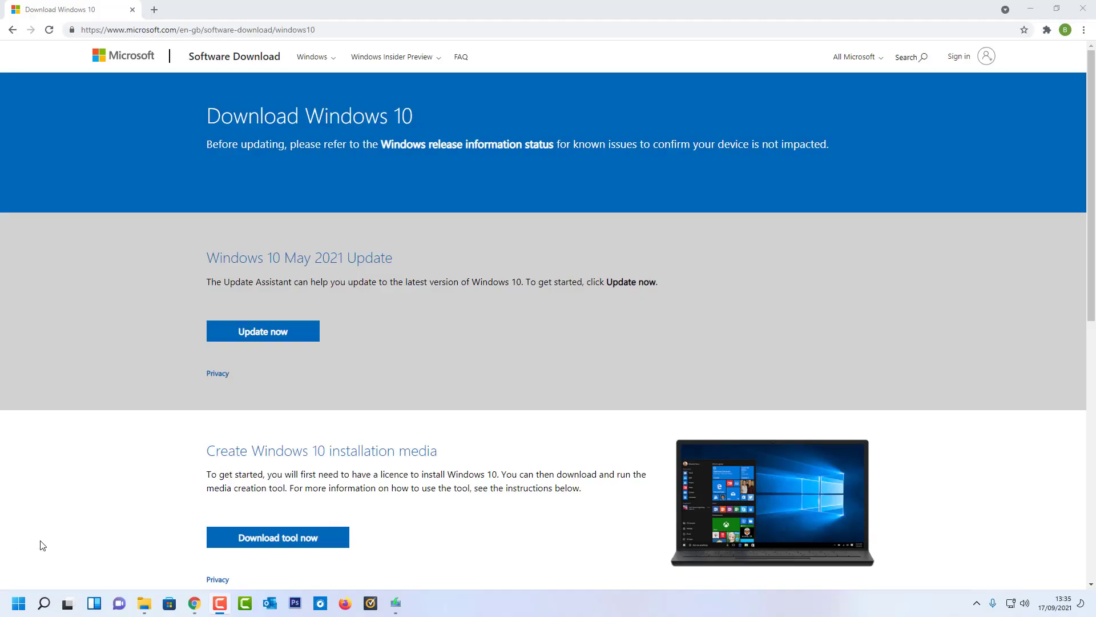
Download Microsoft's media creation tool and use it to create Windows 10 installation media on the USB flash drive E: (ESD-USB).
{"action": "left_click", "coordinate": [293, 547]}
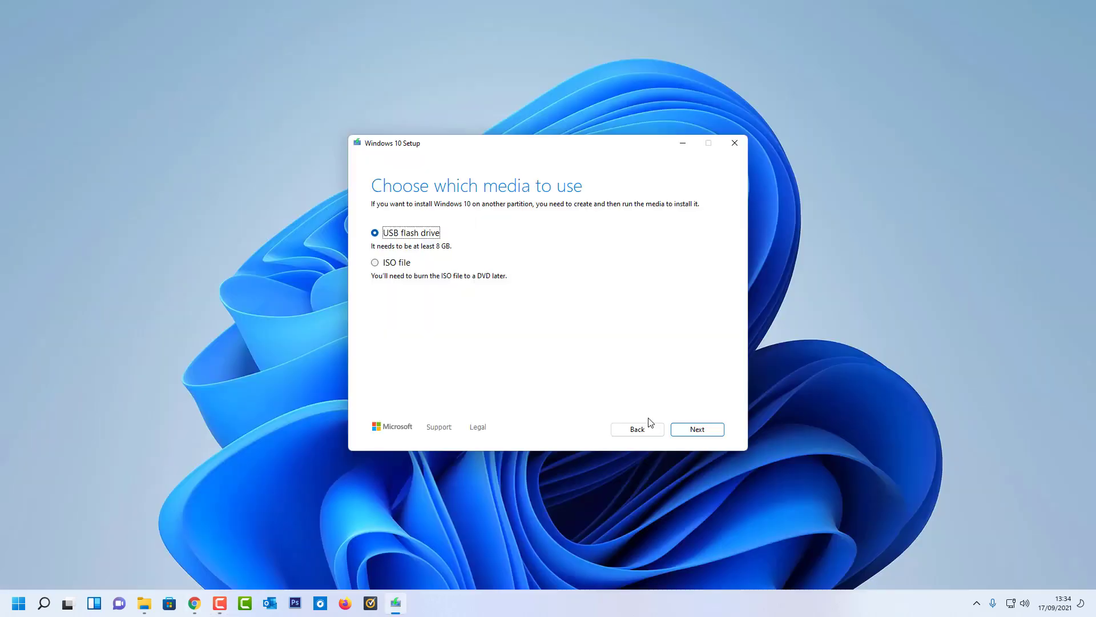
{"action": "left_click", "coordinate": [706, 434]}
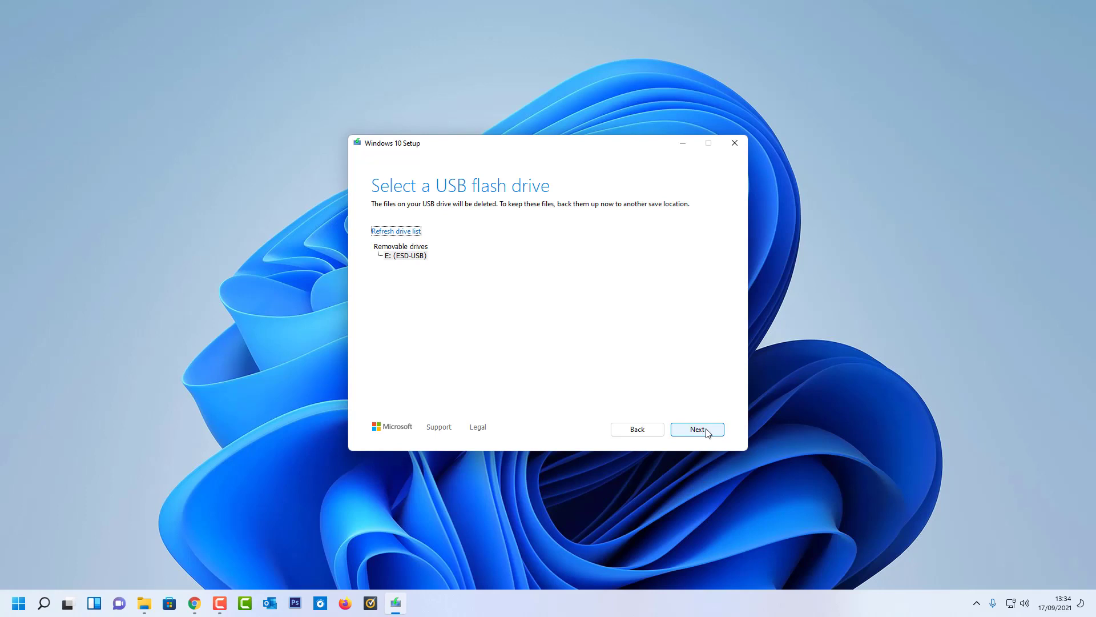
{"action": "left_click", "coordinate": [707, 434]}
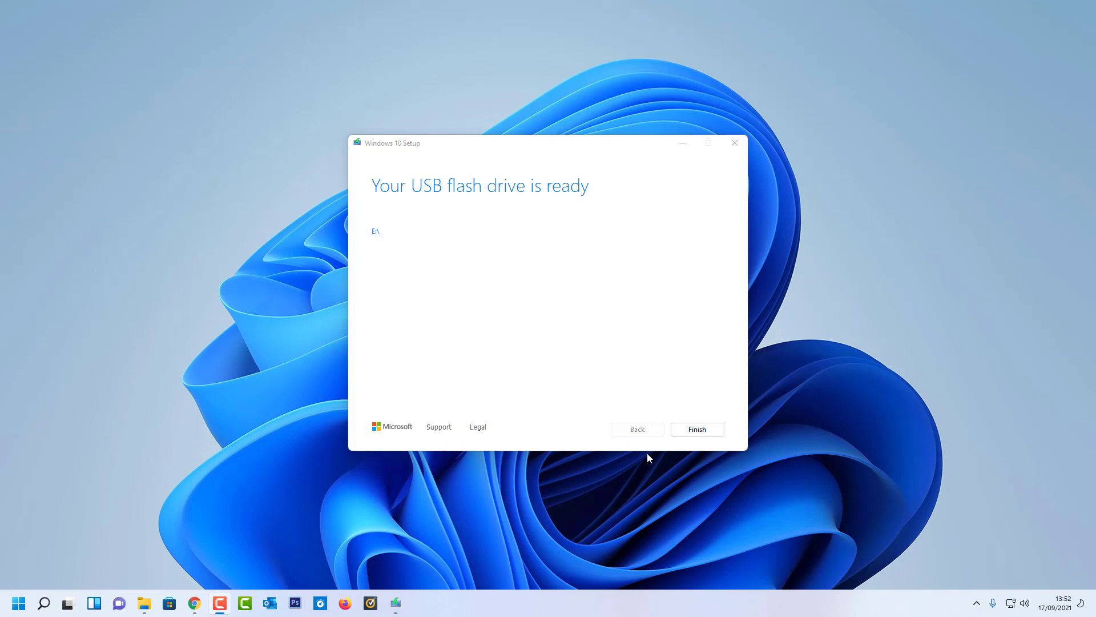
{"action": "left_click", "coordinate": [699, 435]}
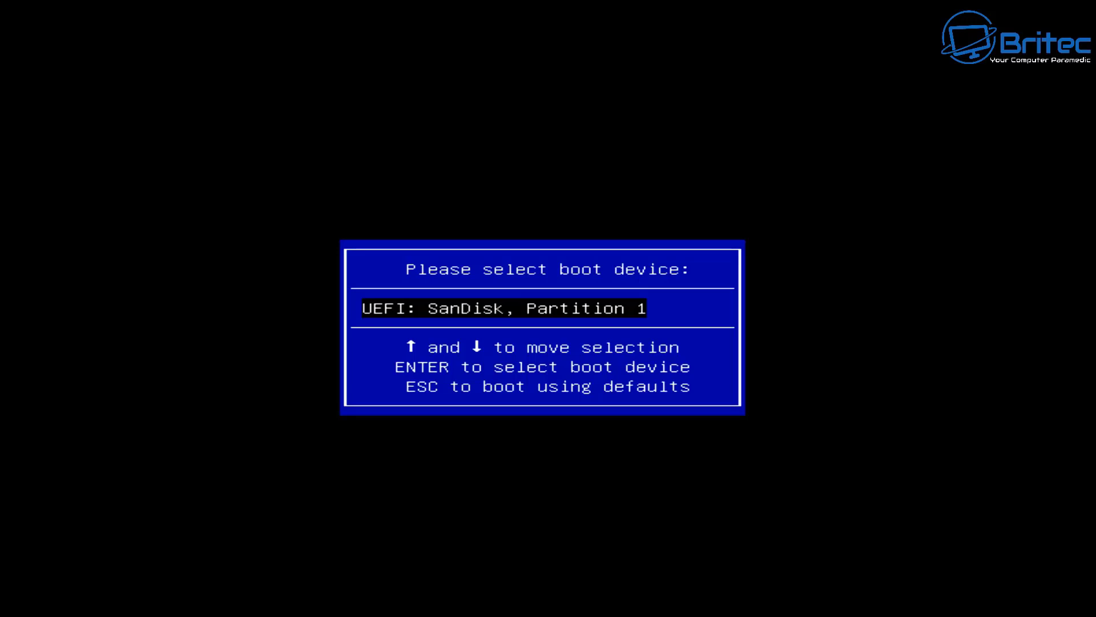
Boot from UEFI: SanDisk, Partition 1 and start the Windows installation with the United Kingdom language and keyboard settings.
{"action": "key", "text": "Return"}
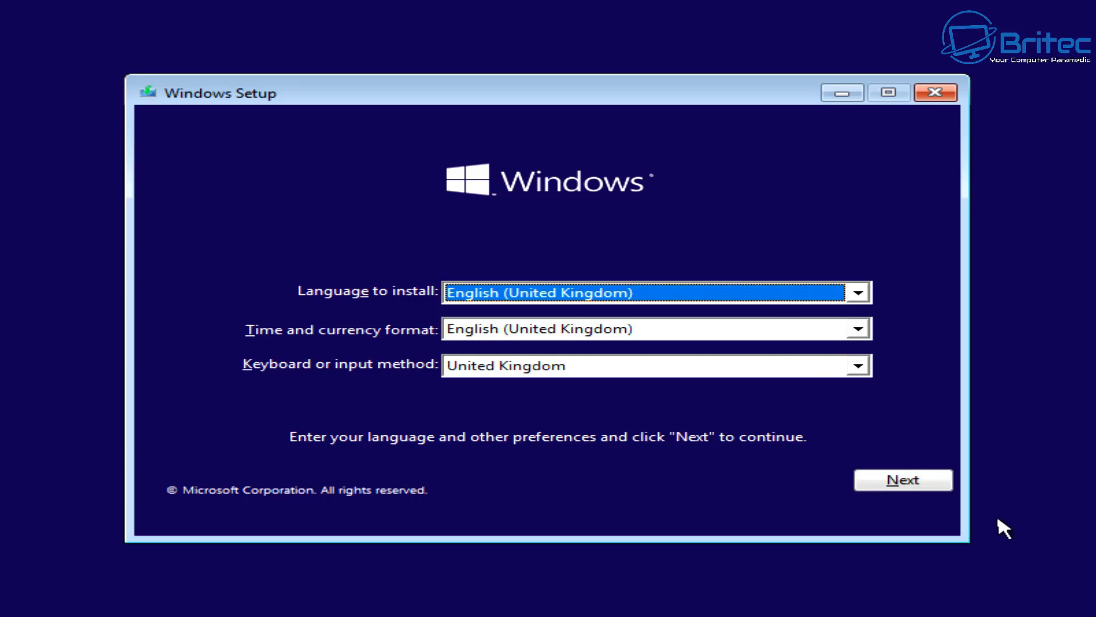
{"action": "left_click", "coordinate": [909, 481]}
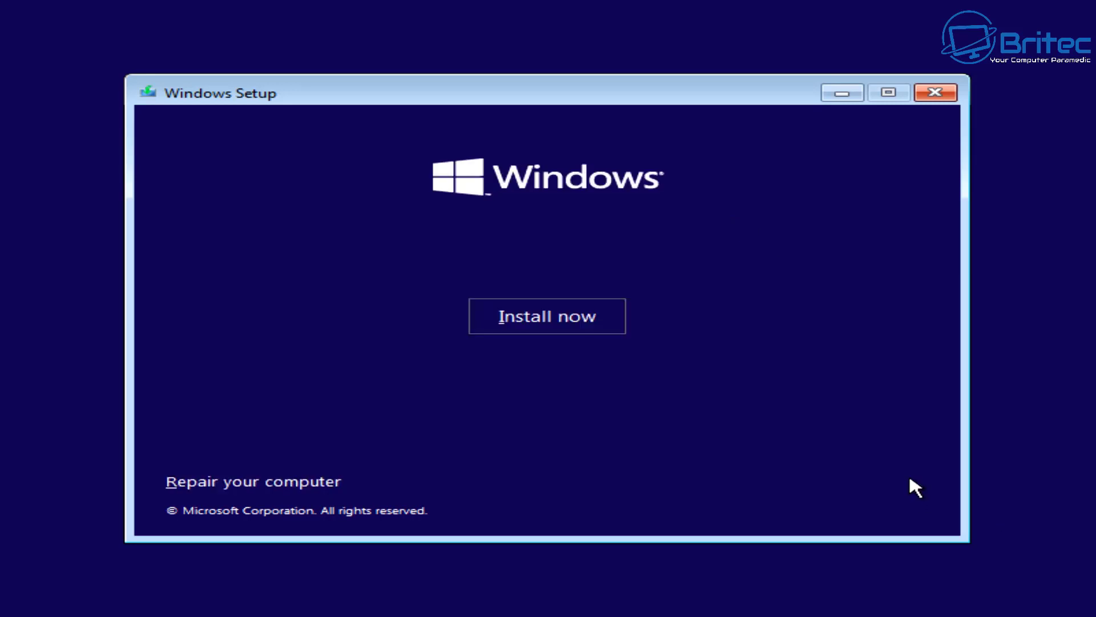
{"action": "left_click", "coordinate": [571, 324]}
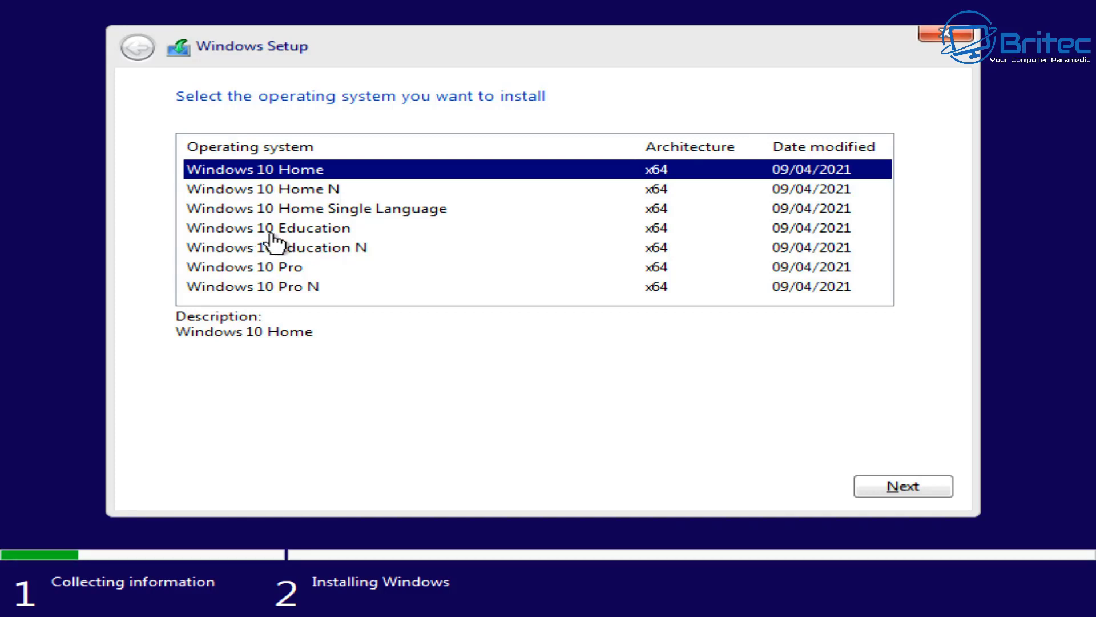
Set up a custom installation of Windows 10 Pro, accepting the licence terms.
{"action": "left_click", "coordinate": [293, 267]}
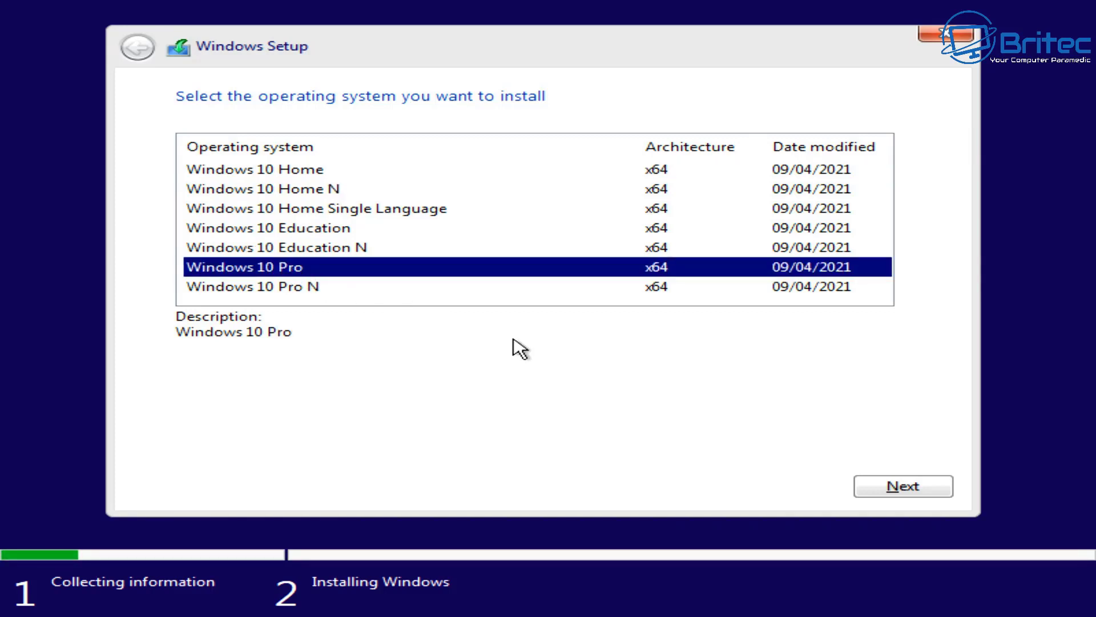
{"action": "left_click", "coordinate": [920, 488]}
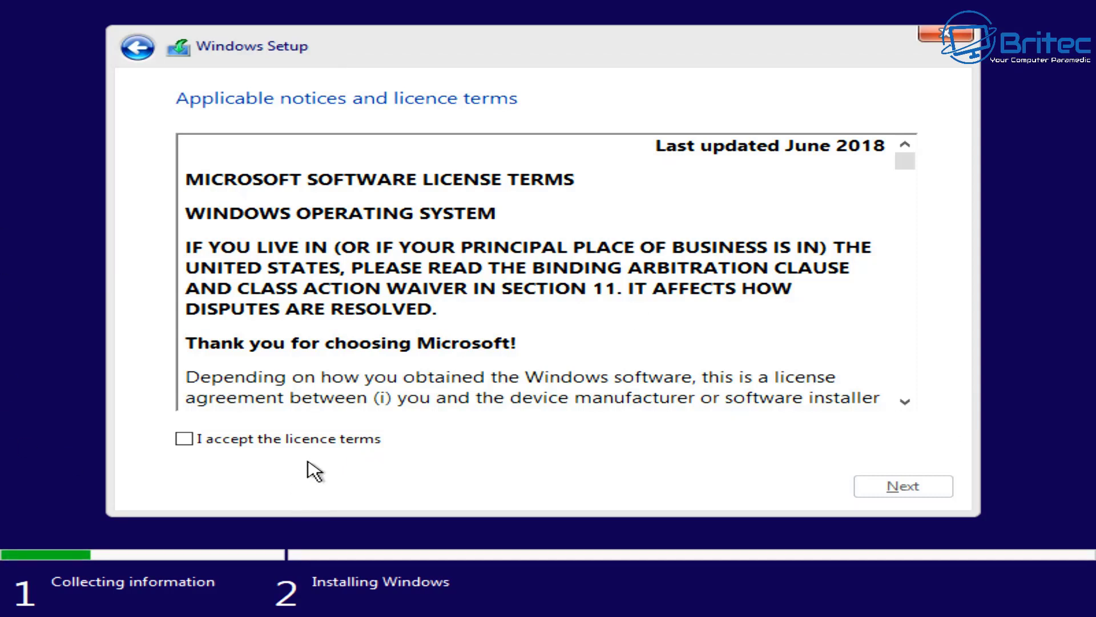
{"action": "left_click", "coordinate": [317, 441]}
{"action": "left_click", "coordinate": [911, 487]}
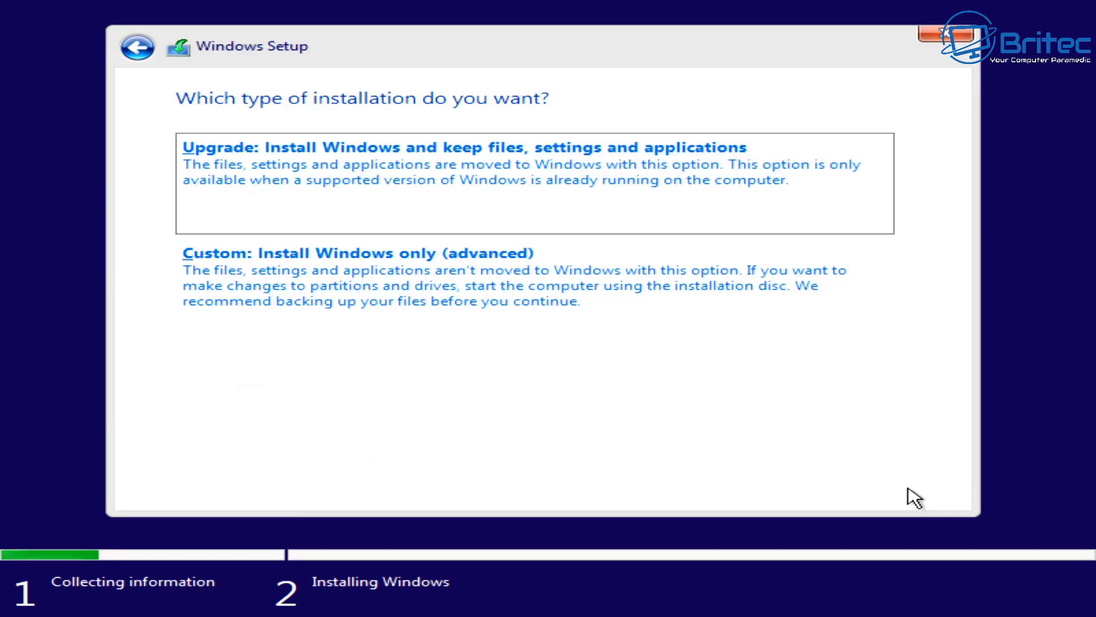
{"action": "left_click", "coordinate": [651, 322]}
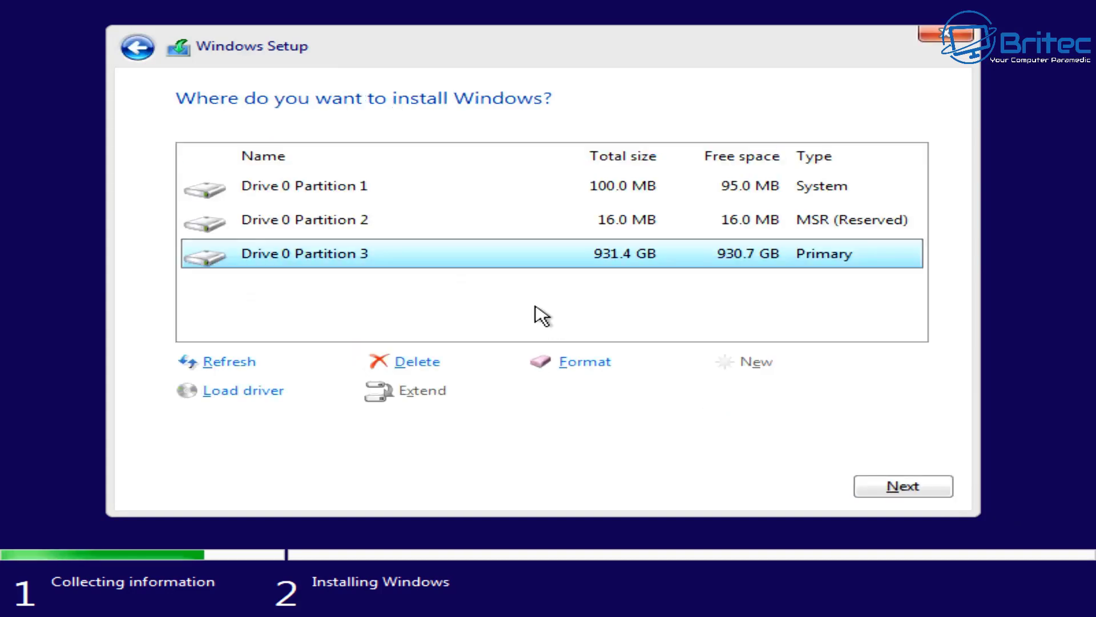
Delete all three partitions on Drive 0 and start installing Windows on the unallocated space.
{"action": "left_click", "coordinate": [414, 365]}
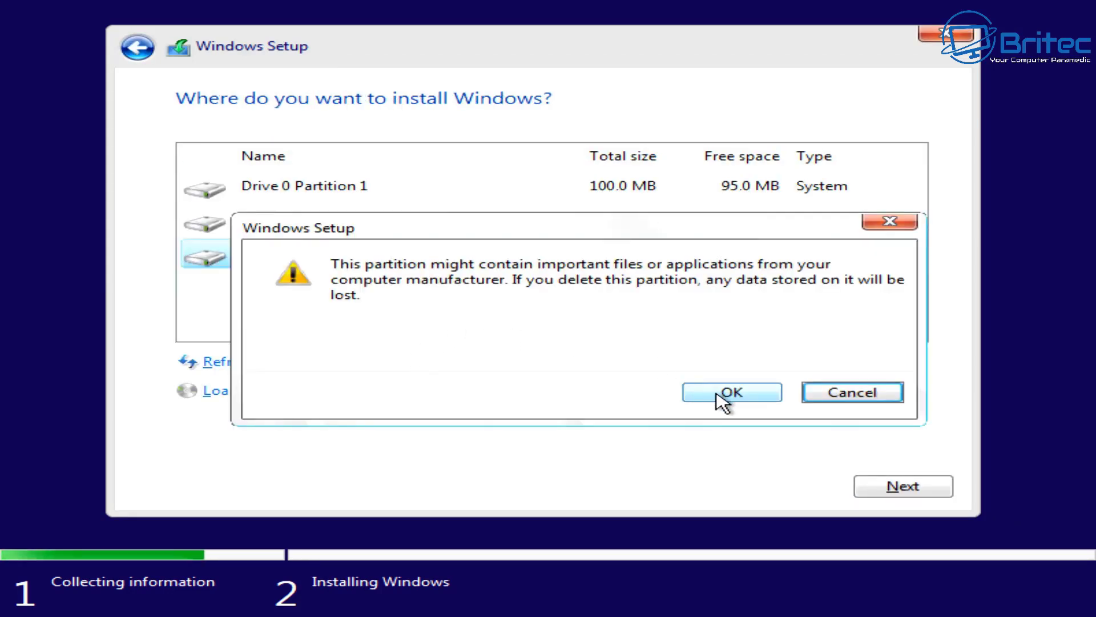
{"action": "left_click", "coordinate": [722, 400]}
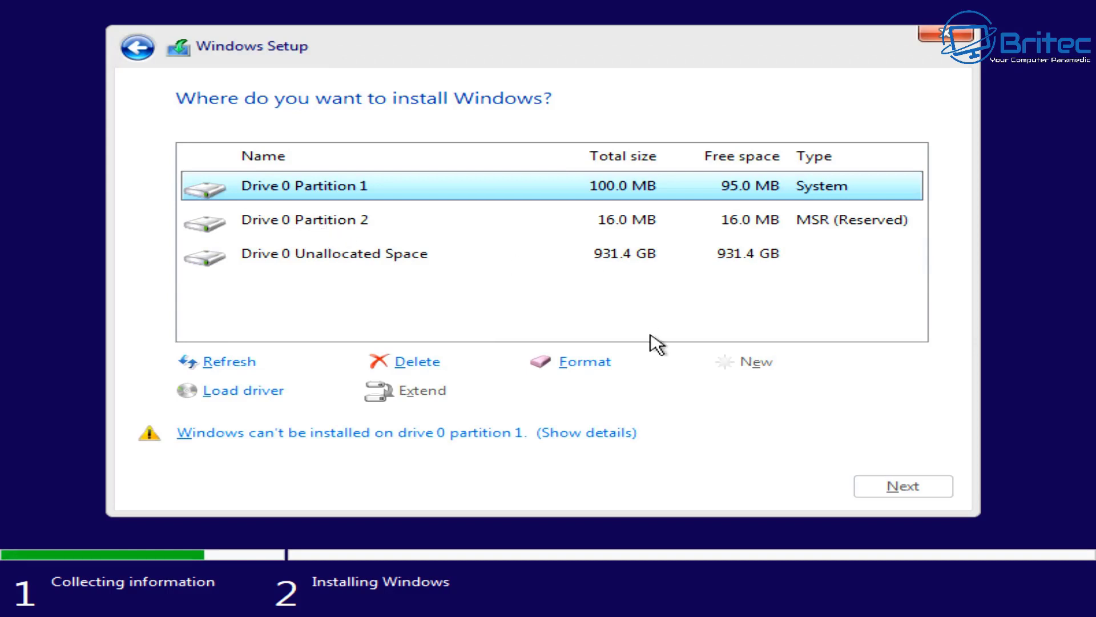
{"action": "left_click", "coordinate": [413, 362]}
{"action": "left_click", "coordinate": [726, 393]}
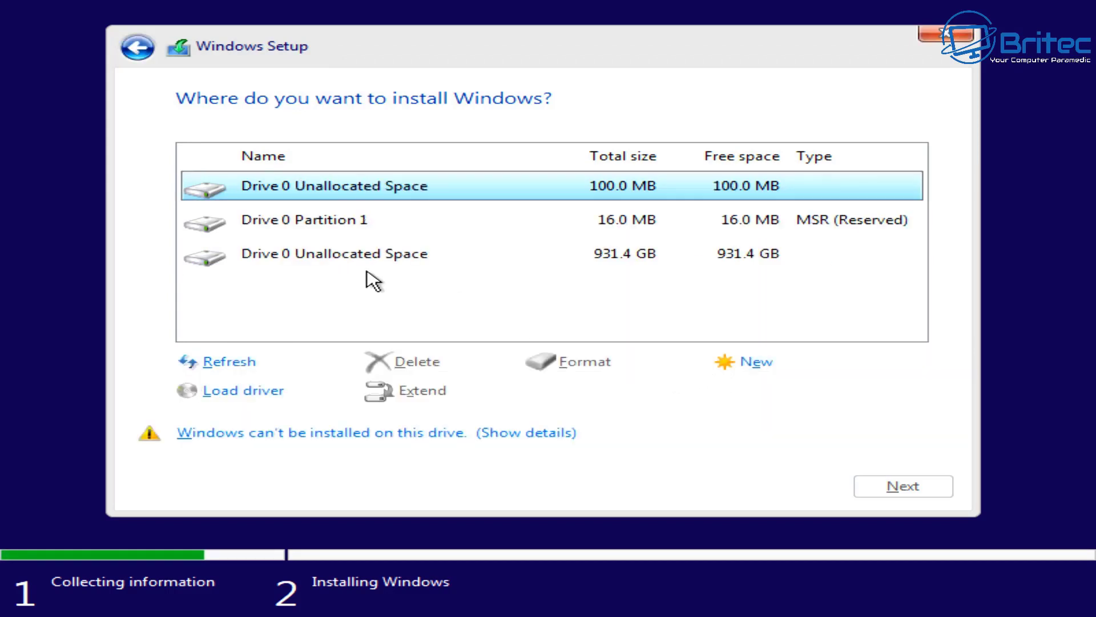
{"action": "left_click", "coordinate": [352, 232]}
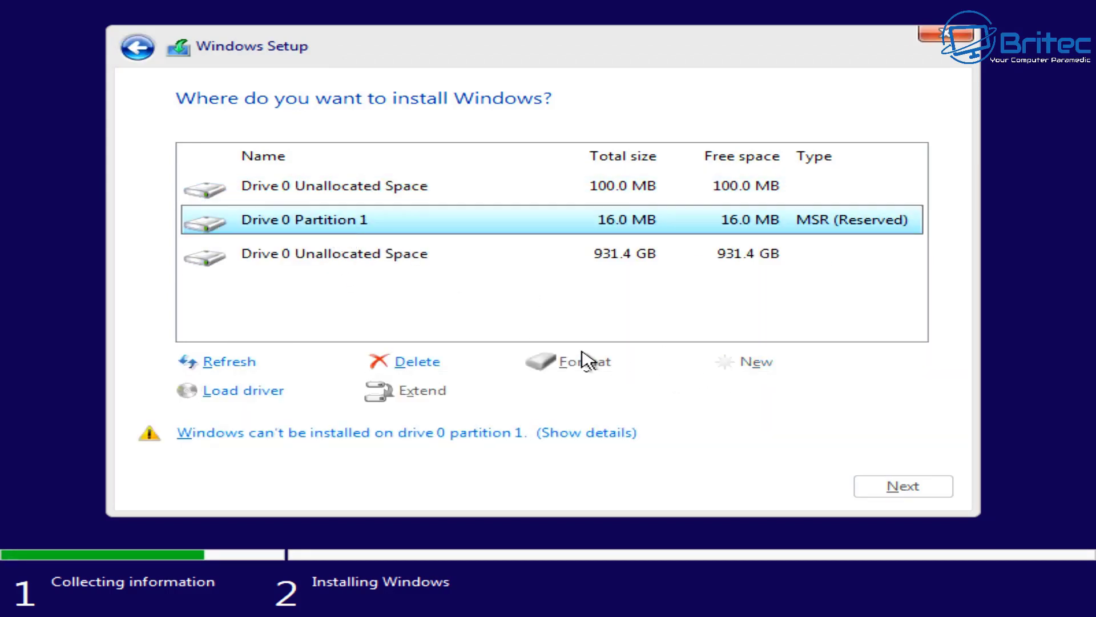
{"action": "left_click", "coordinate": [377, 365]}
{"action": "left_click", "coordinate": [724, 394]}
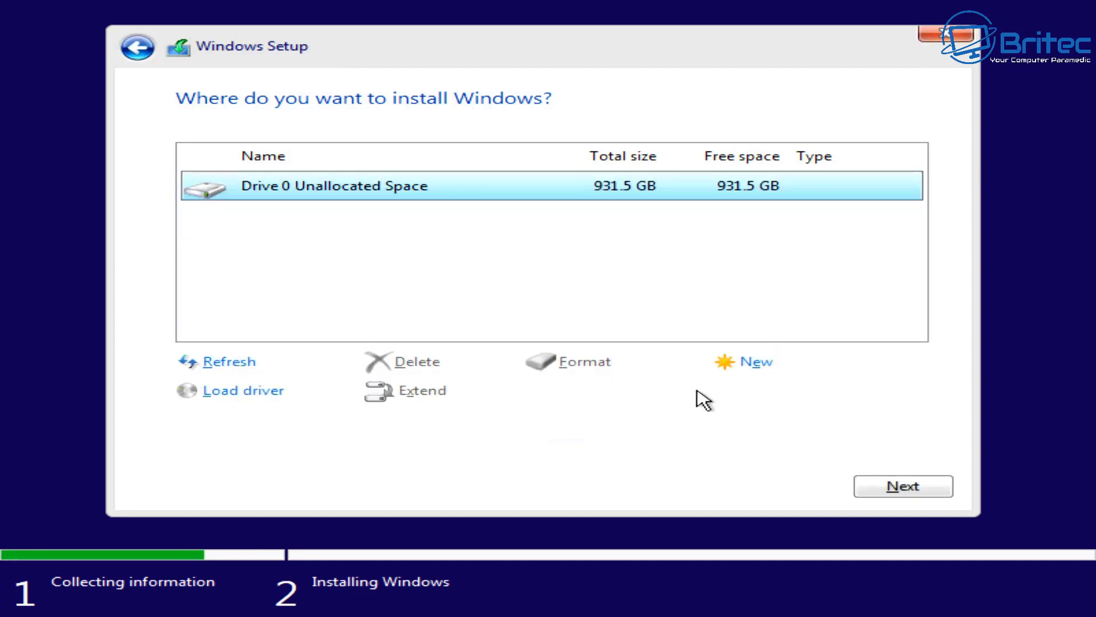
{"action": "left_click", "coordinate": [907, 486]}
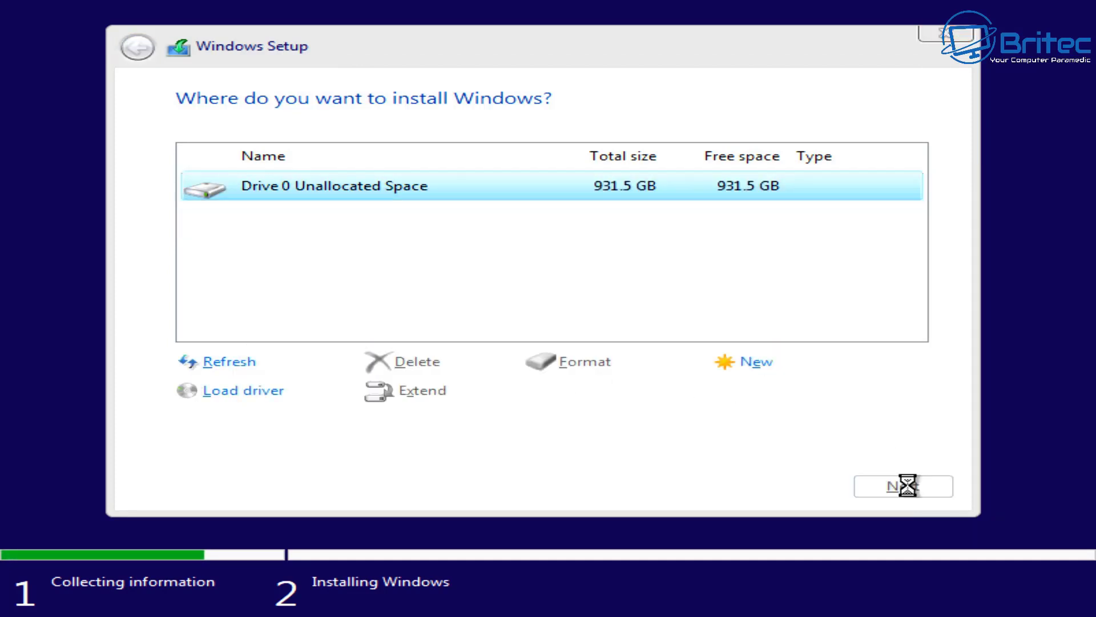
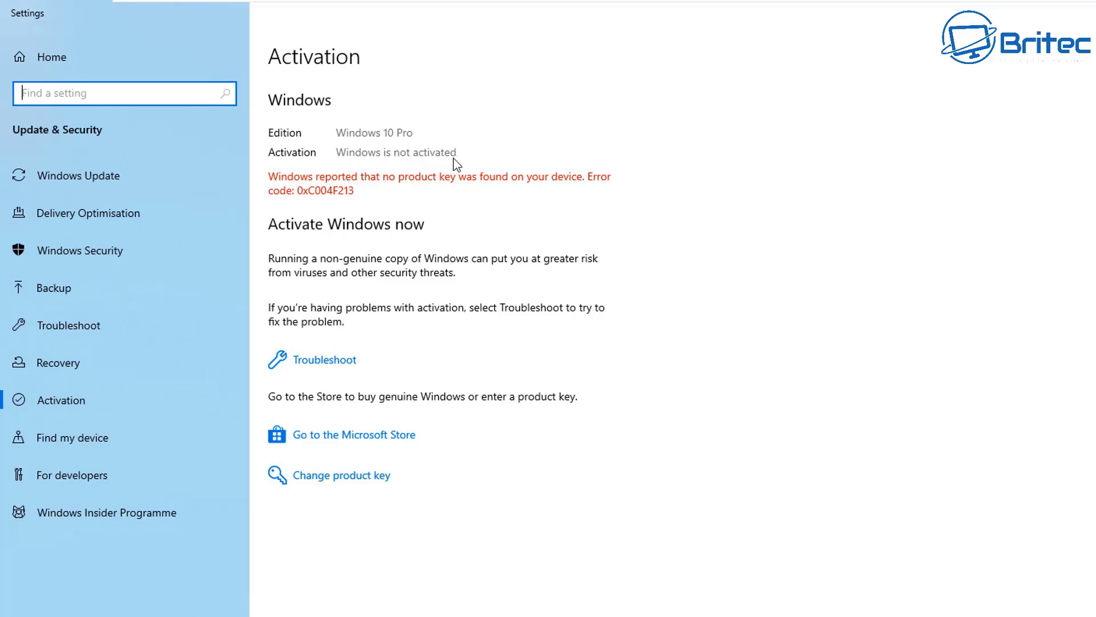
Change the product key in the activation settings to the Windows 10 Pro licence key and activate Windows.
{"action": "left_click", "coordinate": [342, 475]}
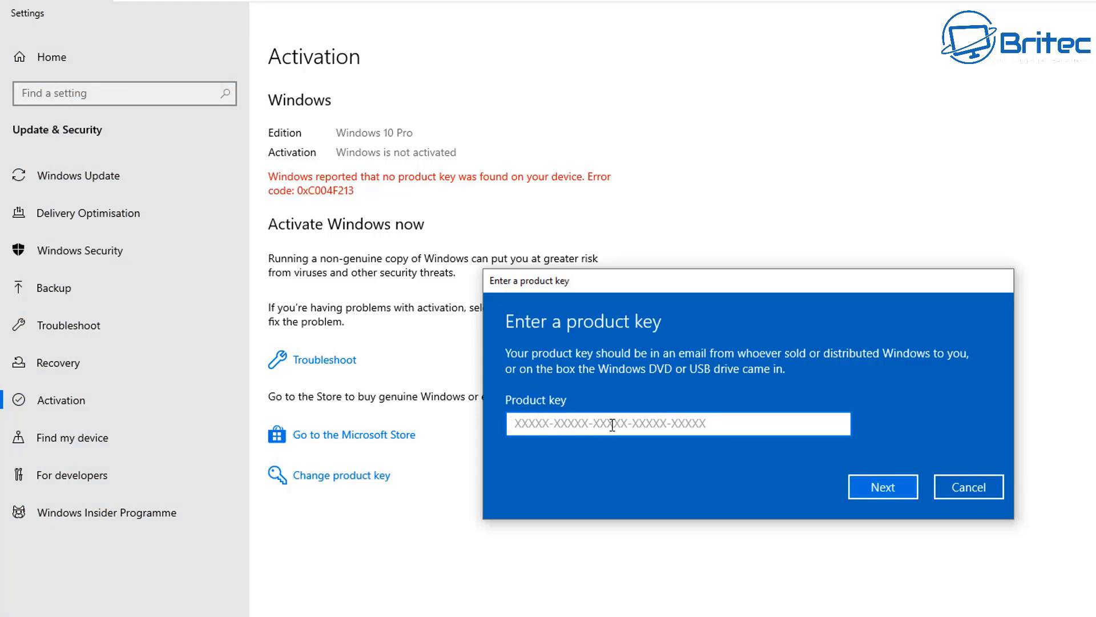
{"action": "key", "text": "ctrl+v"}
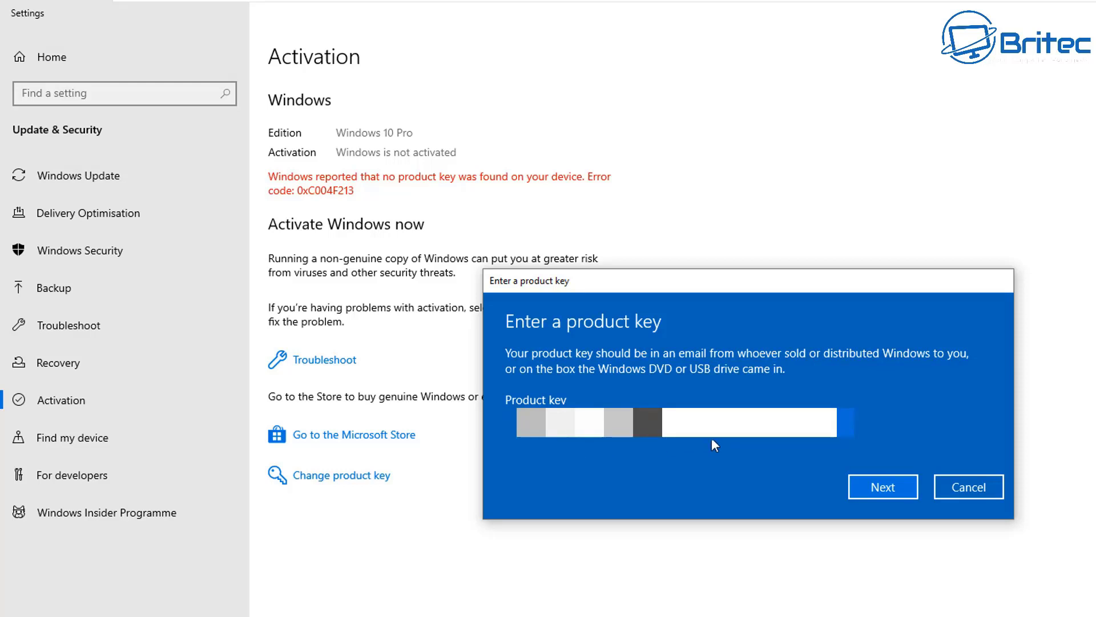
{"action": "left_click", "coordinate": [888, 490]}
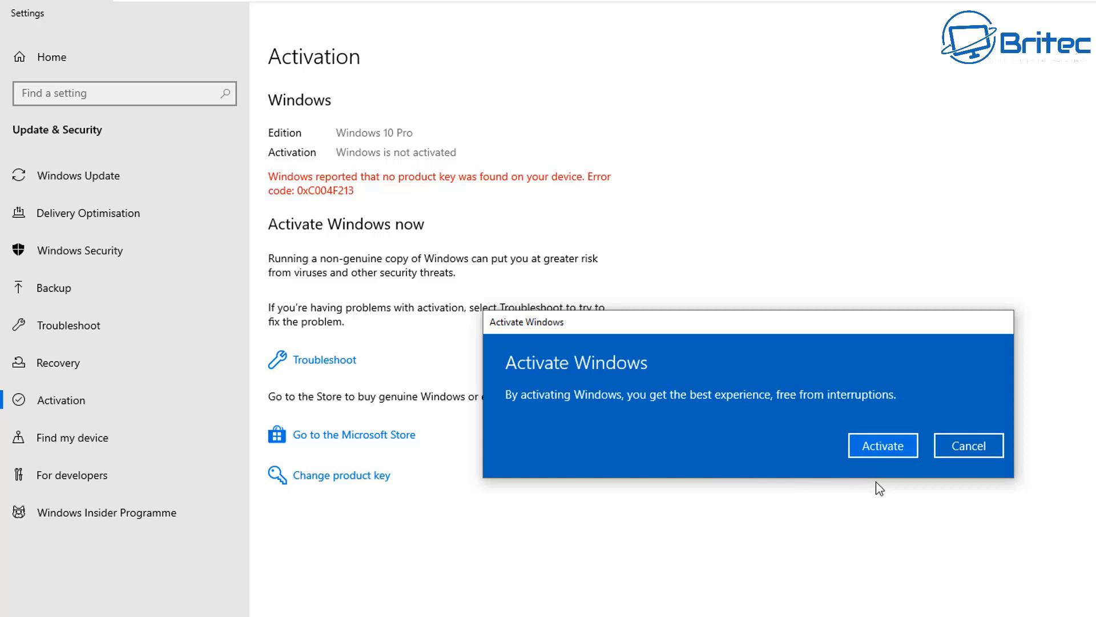
{"action": "left_click", "coordinate": [883, 451]}
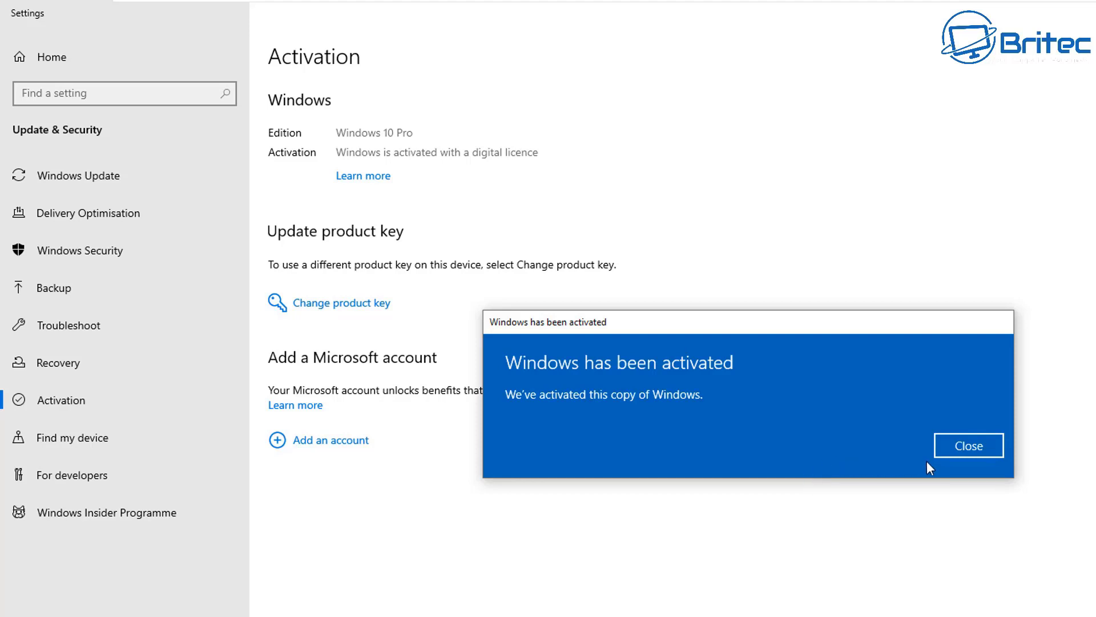
{"action": "left_click", "coordinate": [965, 451]}
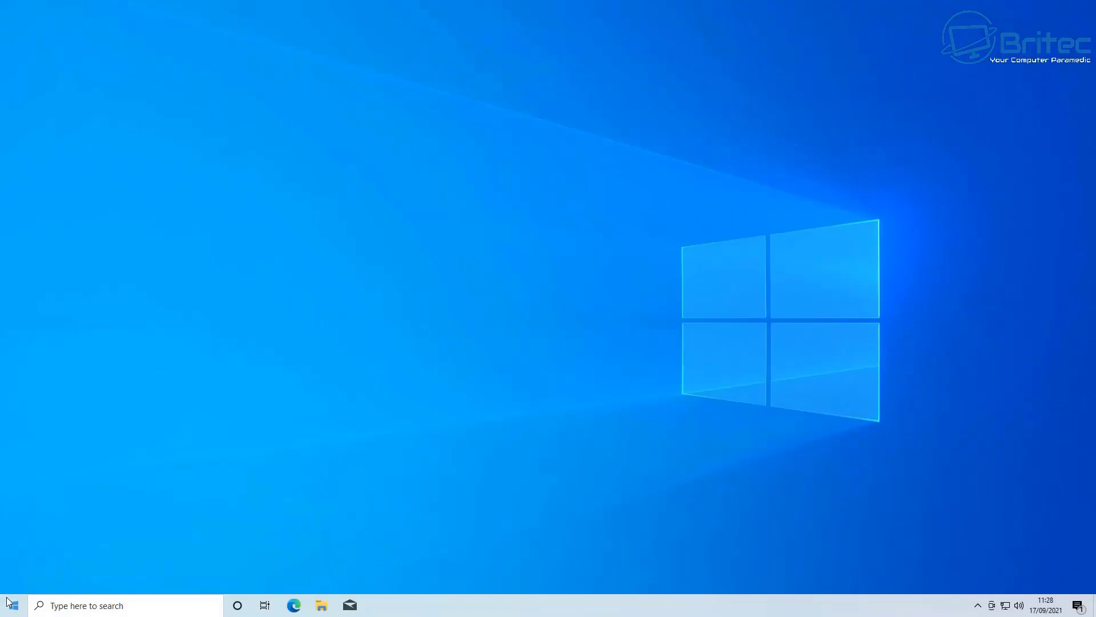
Open the Windows Update settings and install all the pending security, quality and driver updates.
{"action": "left_click", "coordinate": [16, 603]}
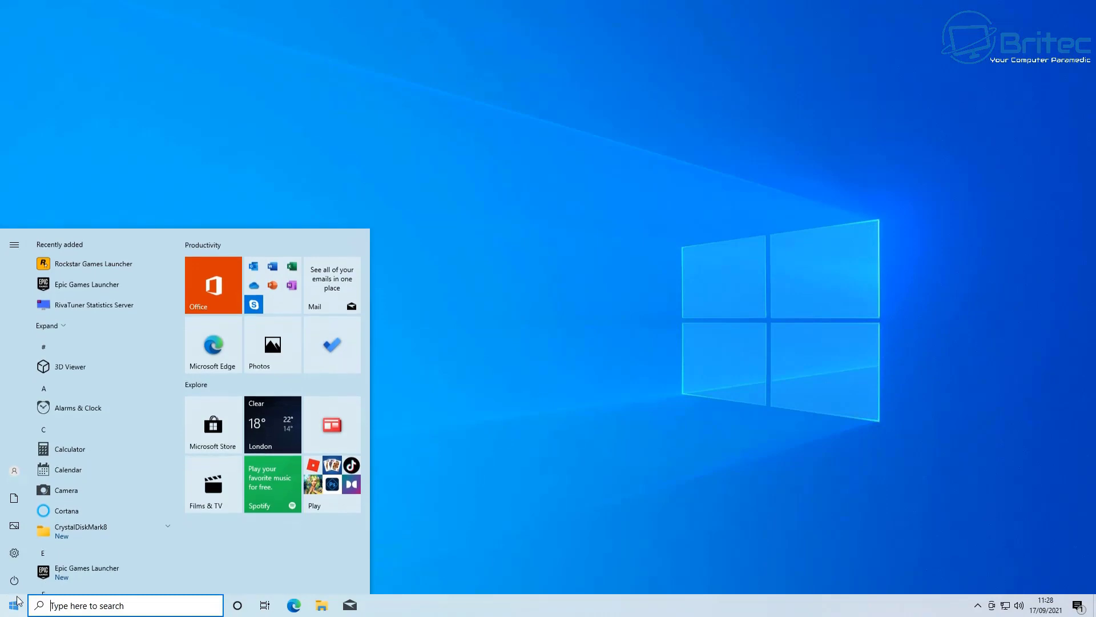
{"action": "left_click", "coordinate": [14, 553]}
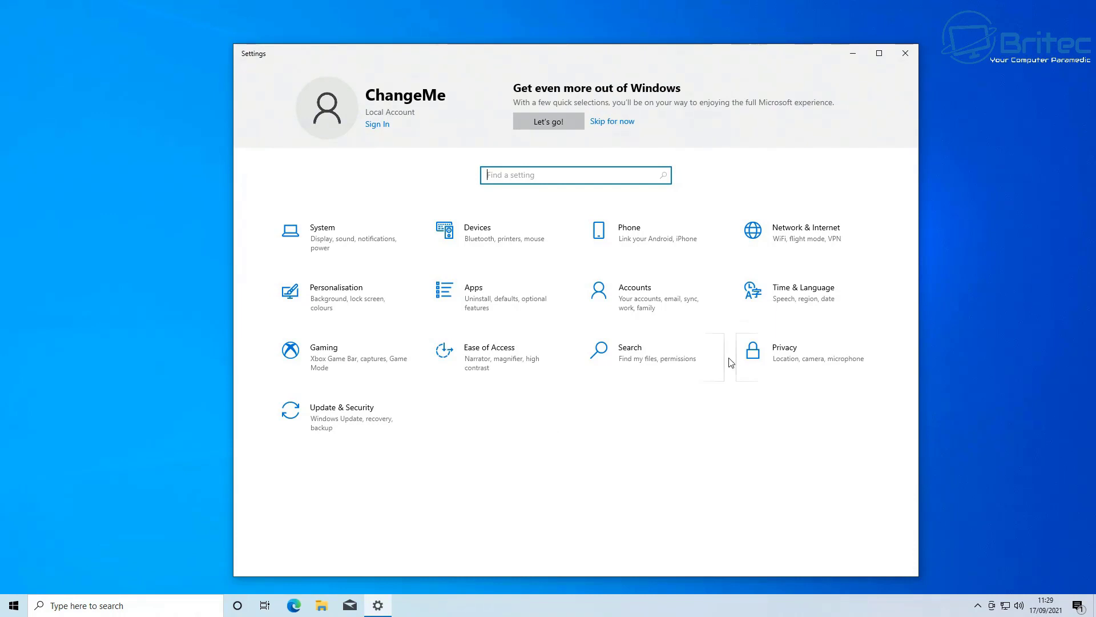
{"action": "left_click", "coordinate": [316, 430]}
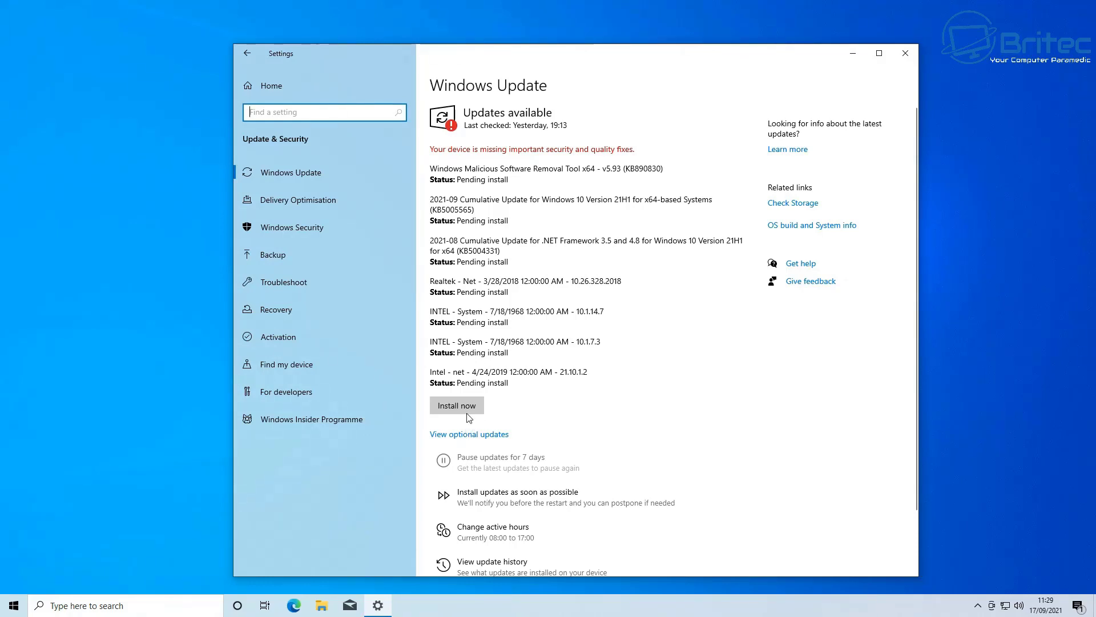
{"action": "left_click", "coordinate": [465, 407]}
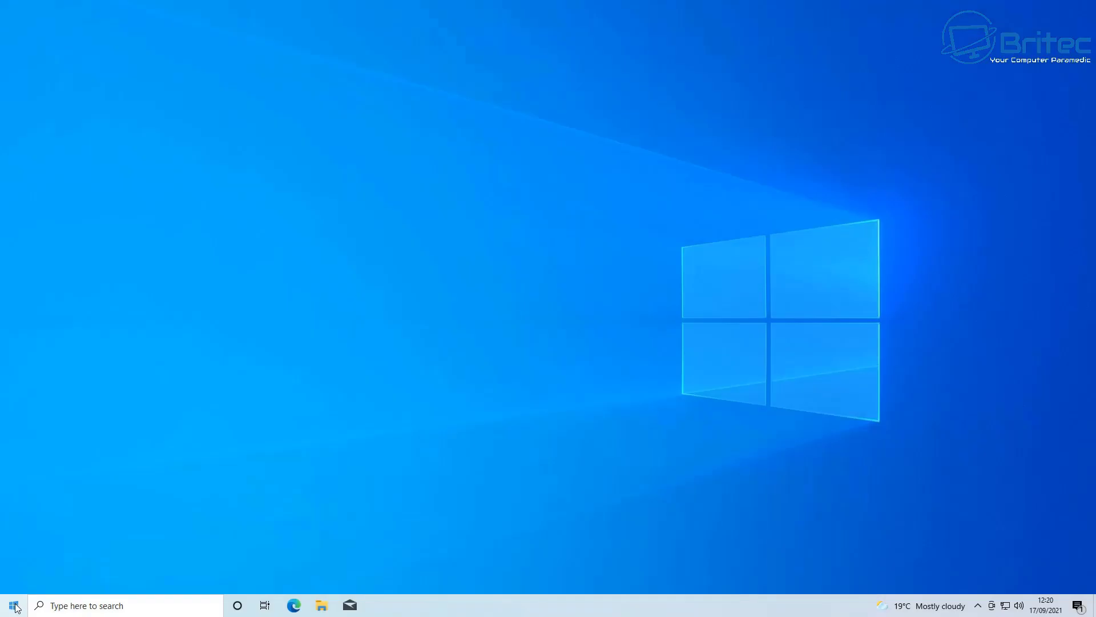
Reopen the Windows Update settings and install the remaining 2021-08 update KB4023057.
{"action": "left_click", "coordinate": [14, 605]}
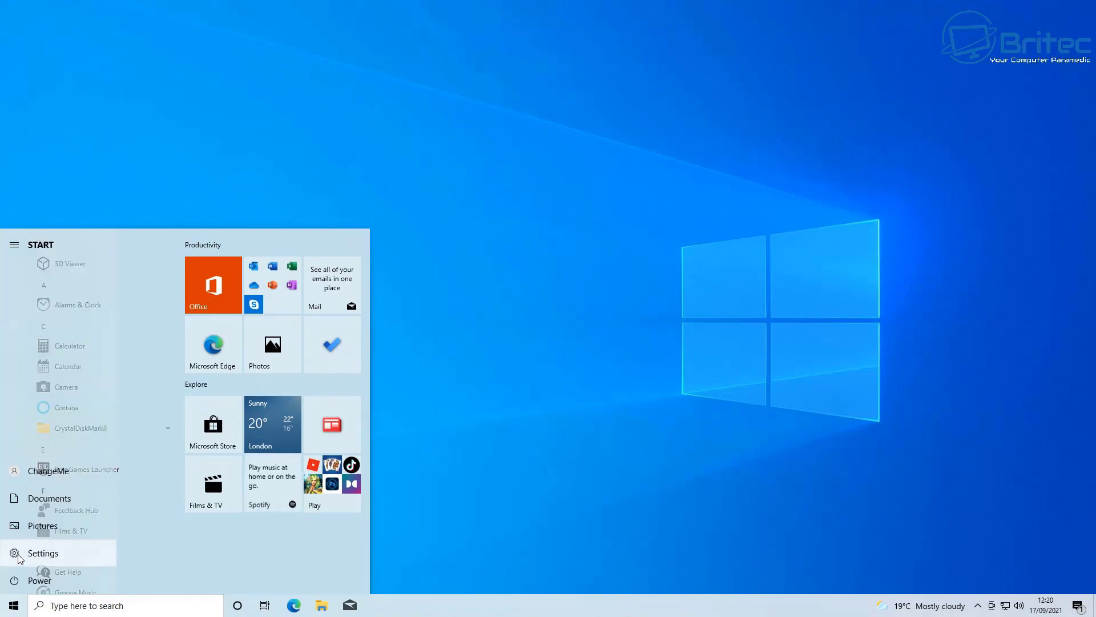
{"action": "left_click", "coordinate": [15, 552]}
{"action": "left_click", "coordinate": [352, 425]}
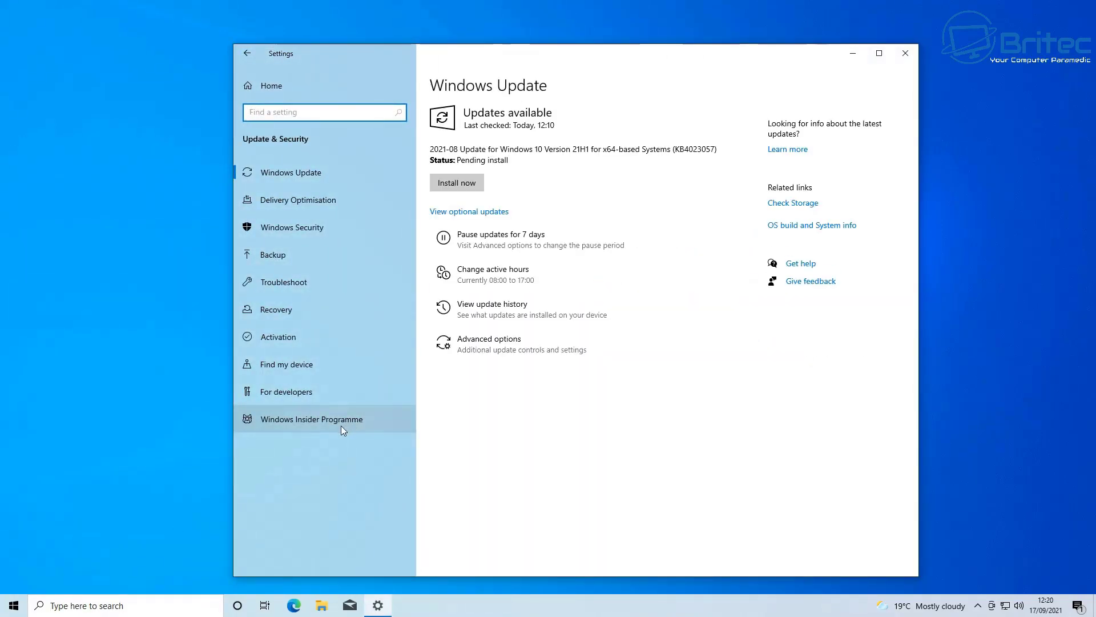
{"action": "left_click", "coordinate": [469, 184]}
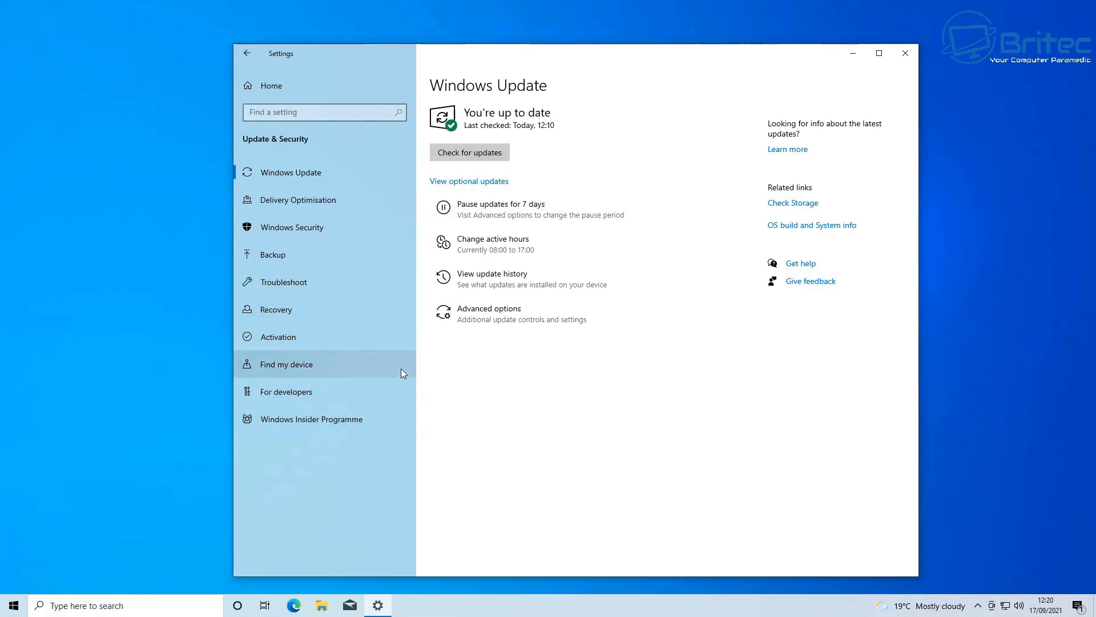
Open the Windows 10 Pro upgrade page in the Microsoft Store from the activation settings and examine the Home and Pro feature comparison.
{"action": "left_click", "coordinate": [343, 332]}
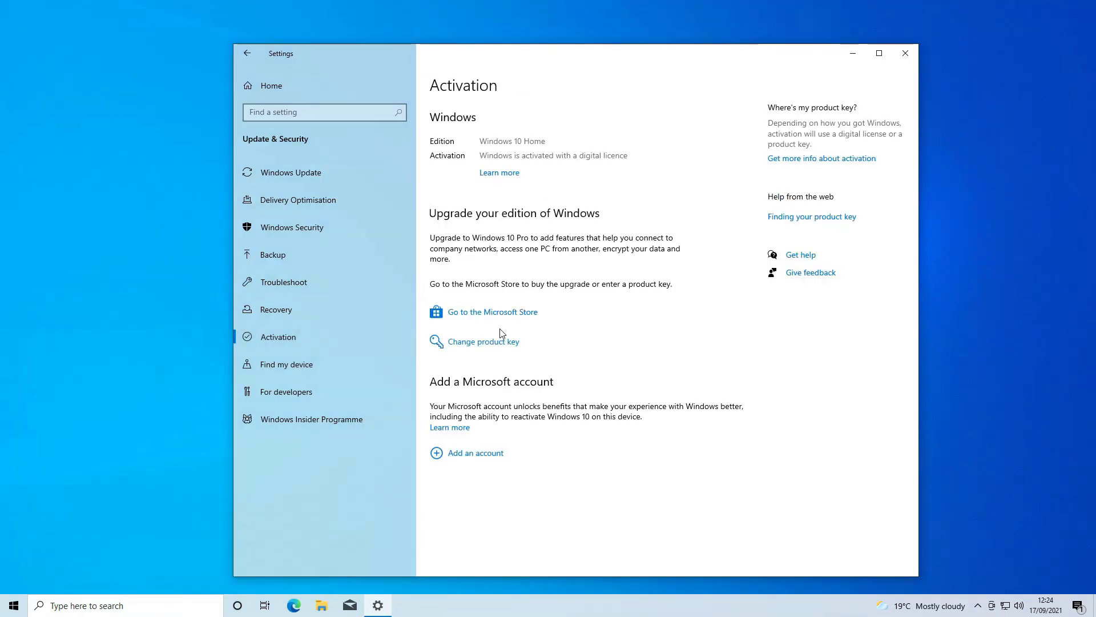
{"action": "left_click", "coordinate": [500, 314]}
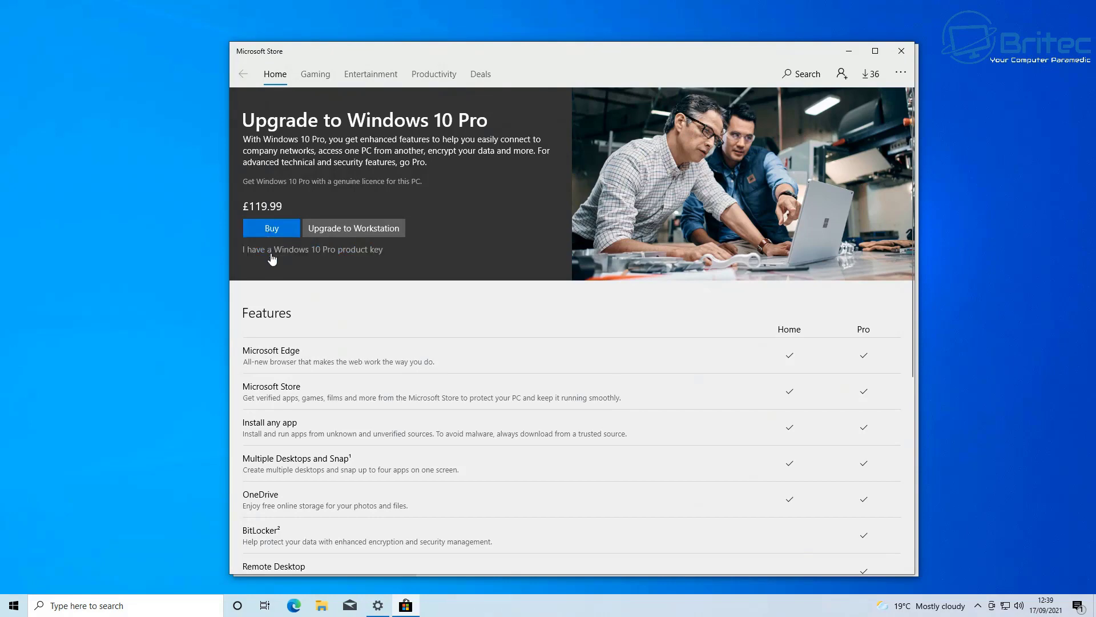
{"action": "scroll", "coordinate": [312, 298], "scroll_direction": "down", "scroll_amount": 2}
{"action": "scroll", "coordinate": [313, 297], "scroll_direction": "down", "scroll_amount": 5}
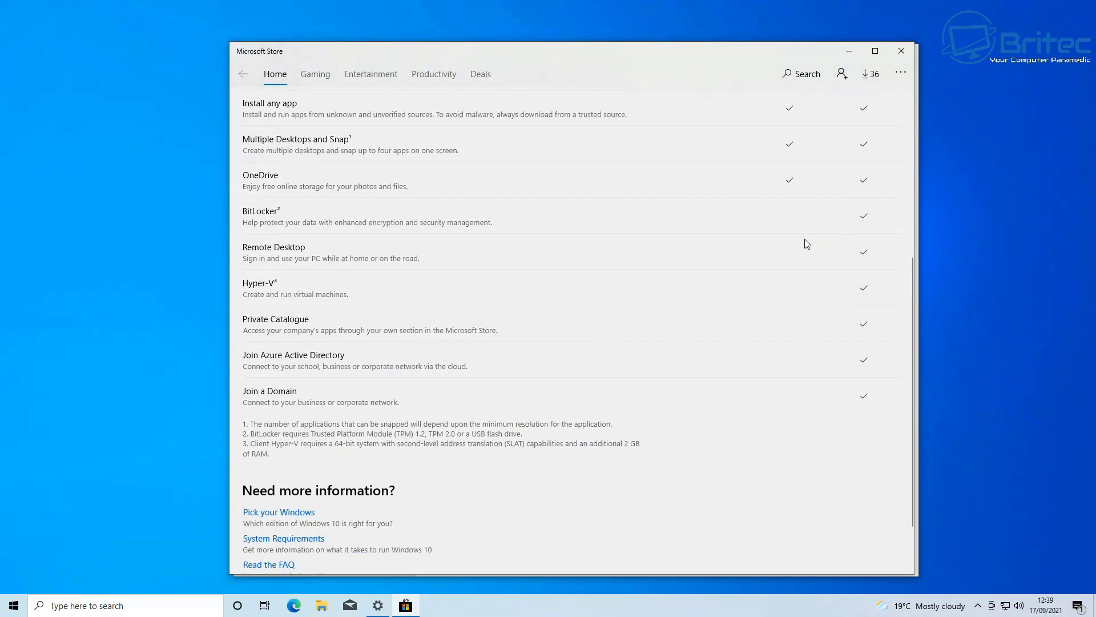
{"action": "scroll", "coordinate": [806, 243], "scroll_direction": "up", "scroll_amount": 7}
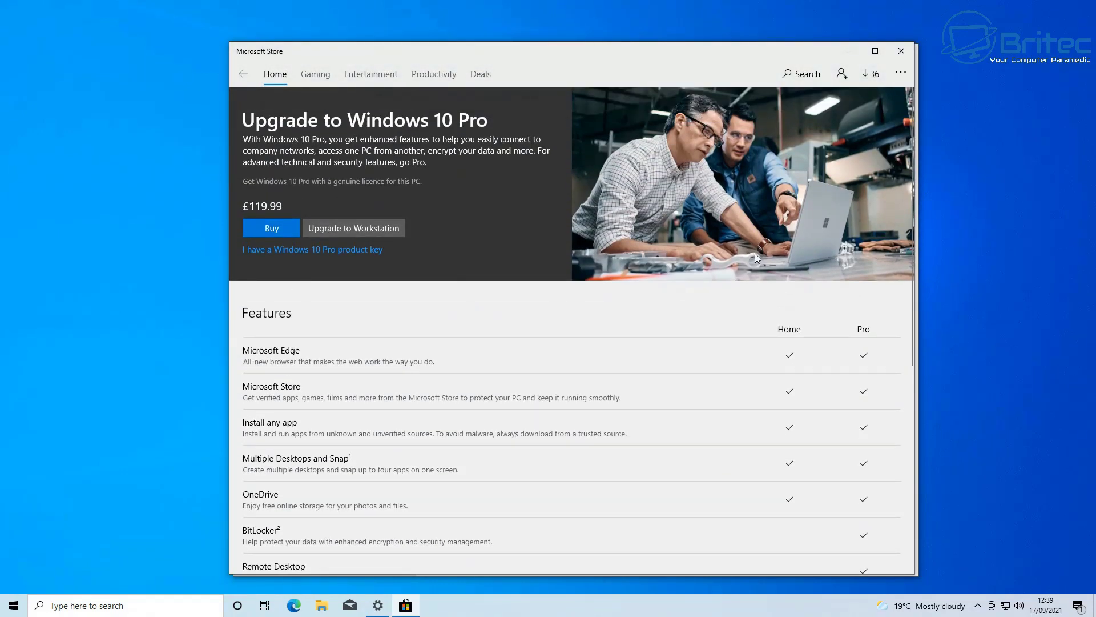
Try to upgrade to Windows 10 Pro from the Store page's existing product key option, allowing Windows Activation and entering the product key.
{"action": "left_click", "coordinate": [366, 251]}
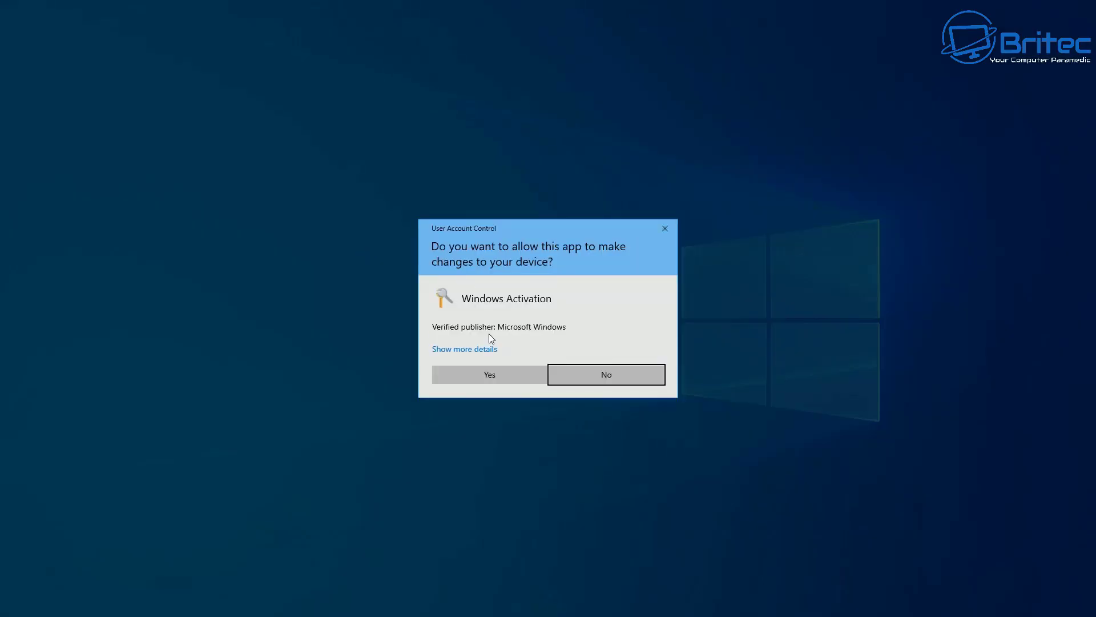
{"action": "left_click", "coordinate": [498, 376]}
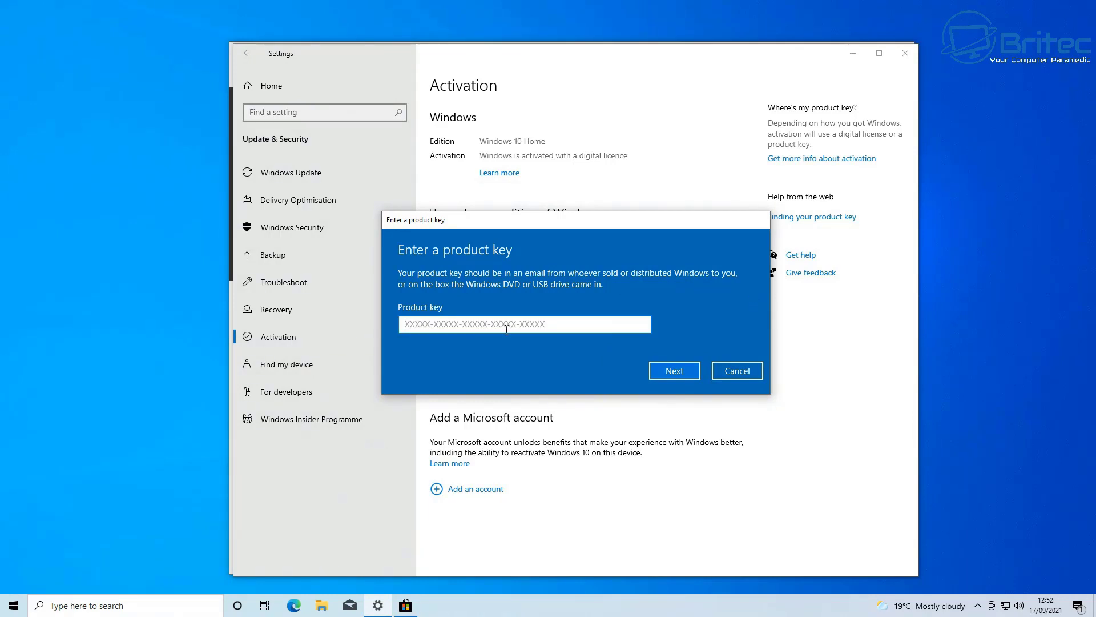
{"action": "key", "text": "ctrl+v"}
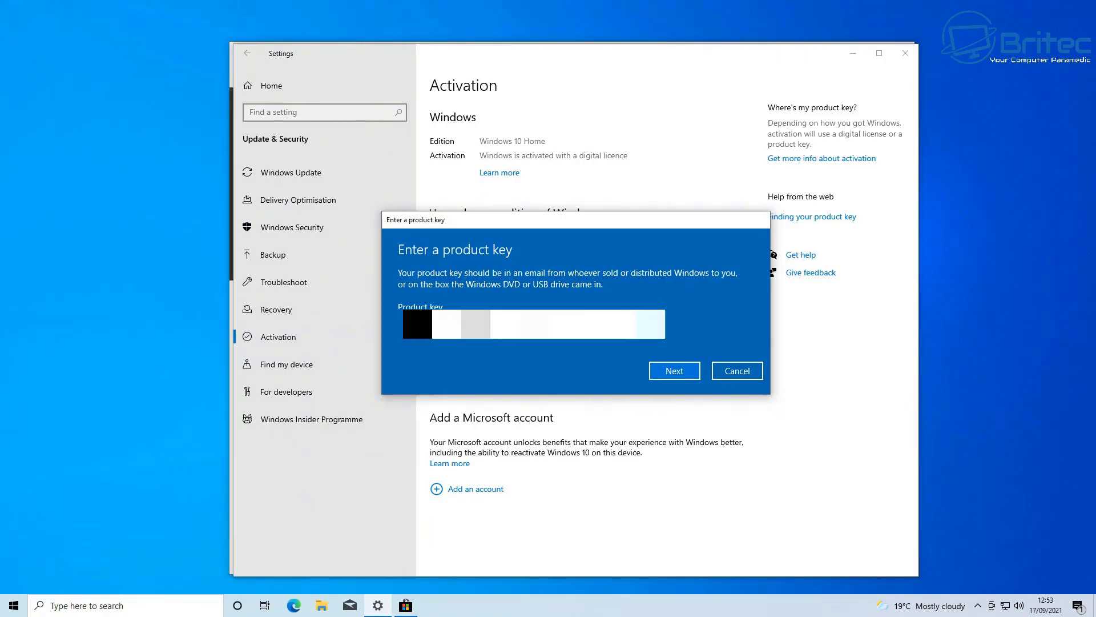
{"action": "left_click", "coordinate": [668, 372]}
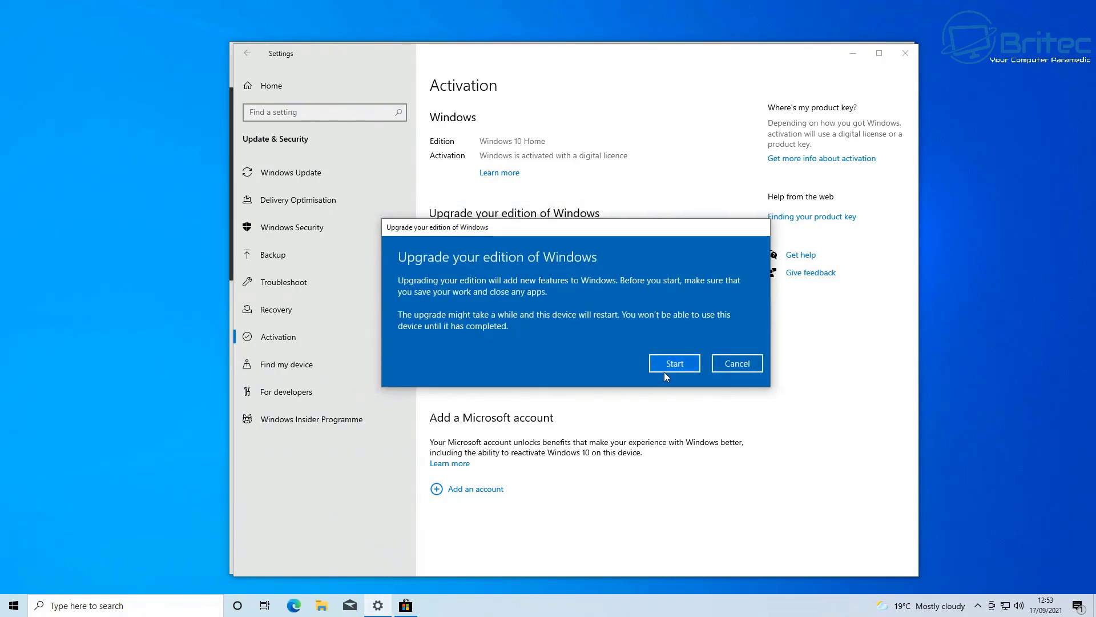
{"action": "left_click", "coordinate": [675, 368]}
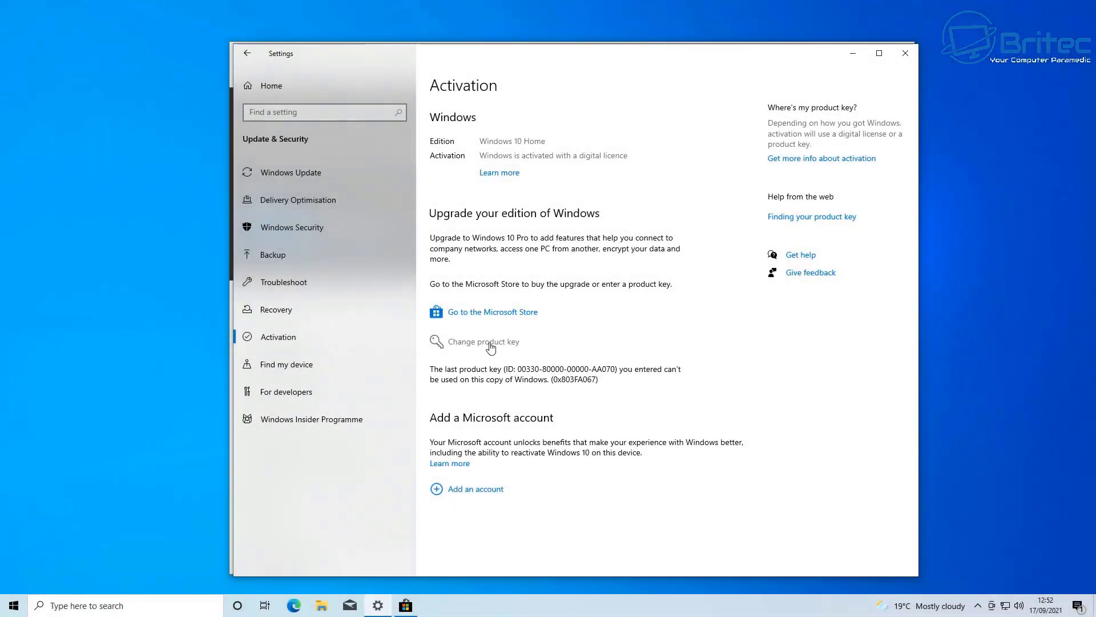
Change the product key in the activation settings, entering the Windows 10 Pro key, and start the edition upgrade.
{"action": "left_click", "coordinate": [483, 342]}
{"action": "key", "text": "ctrl+v"}
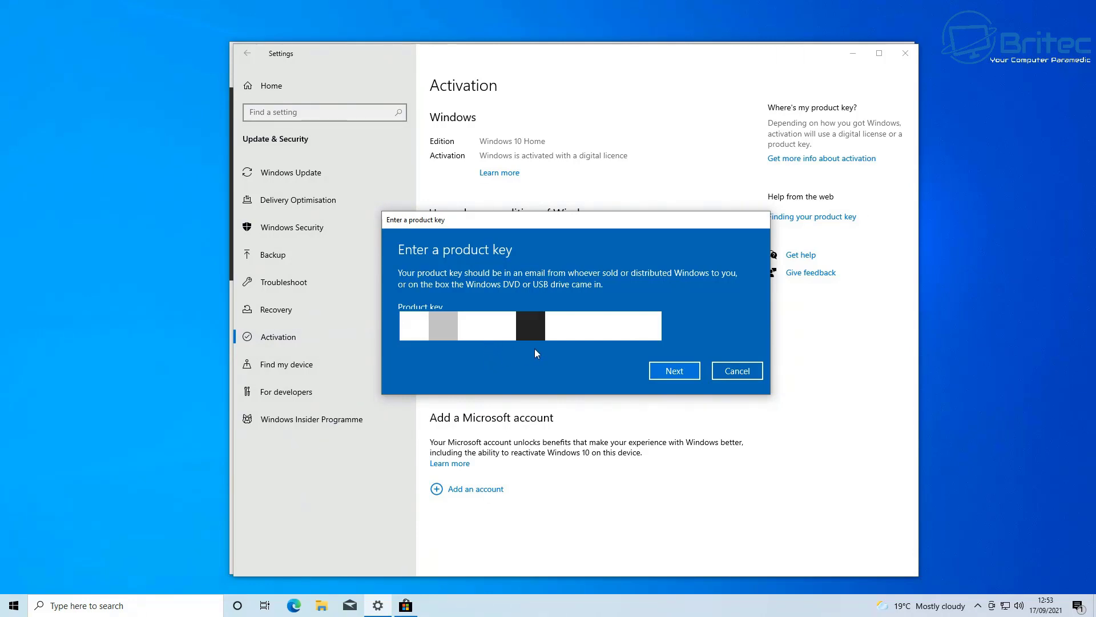
{"action": "left_click", "coordinate": [676, 372]}
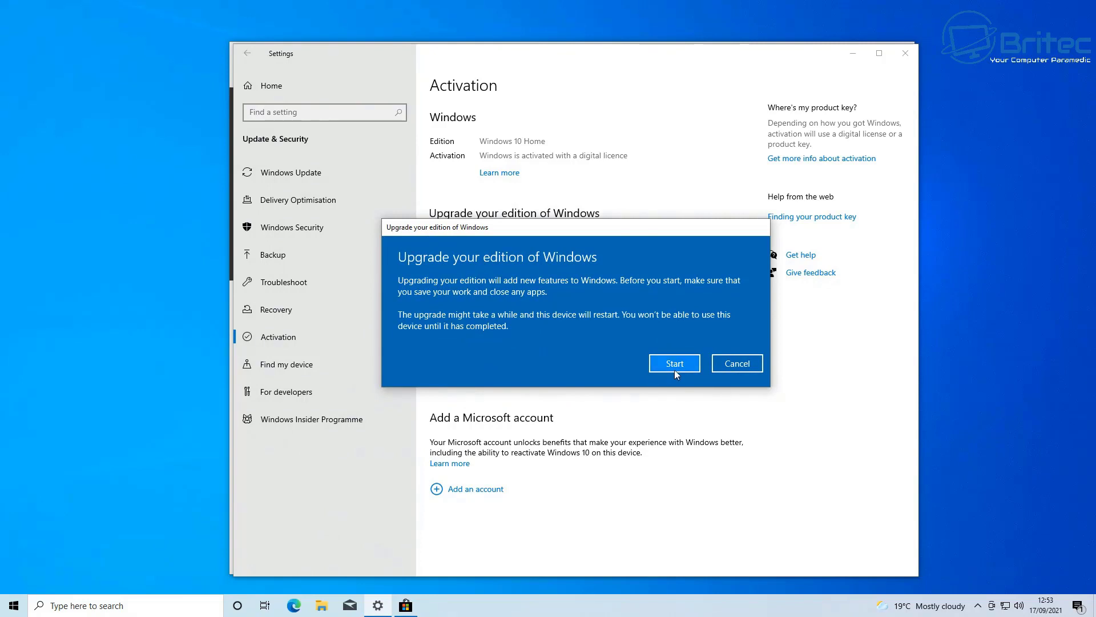
{"action": "left_click", "coordinate": [676, 367]}
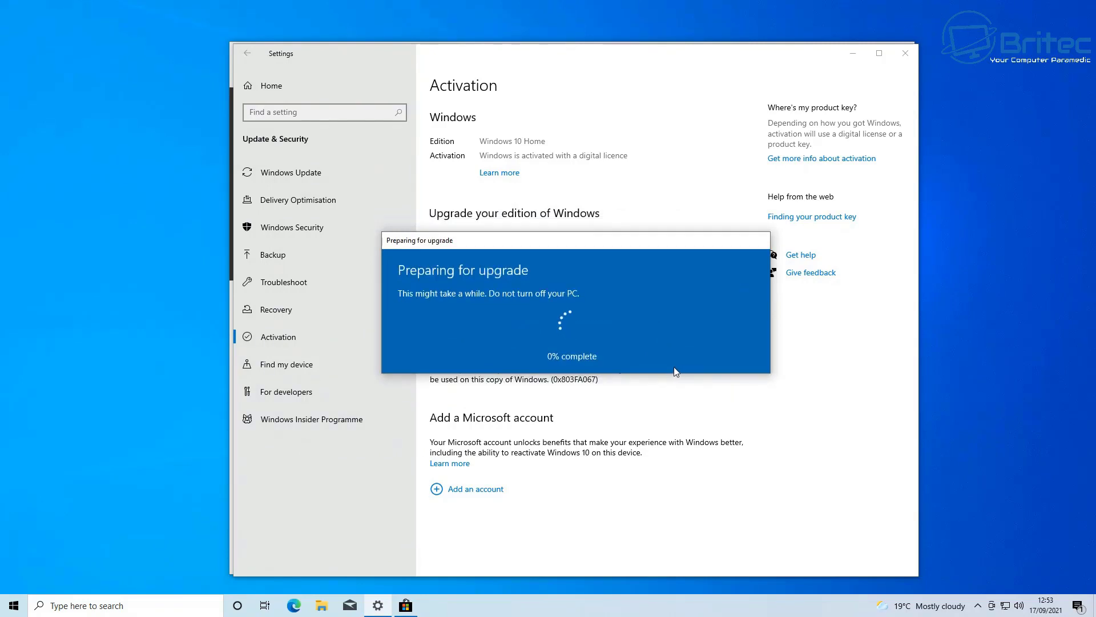